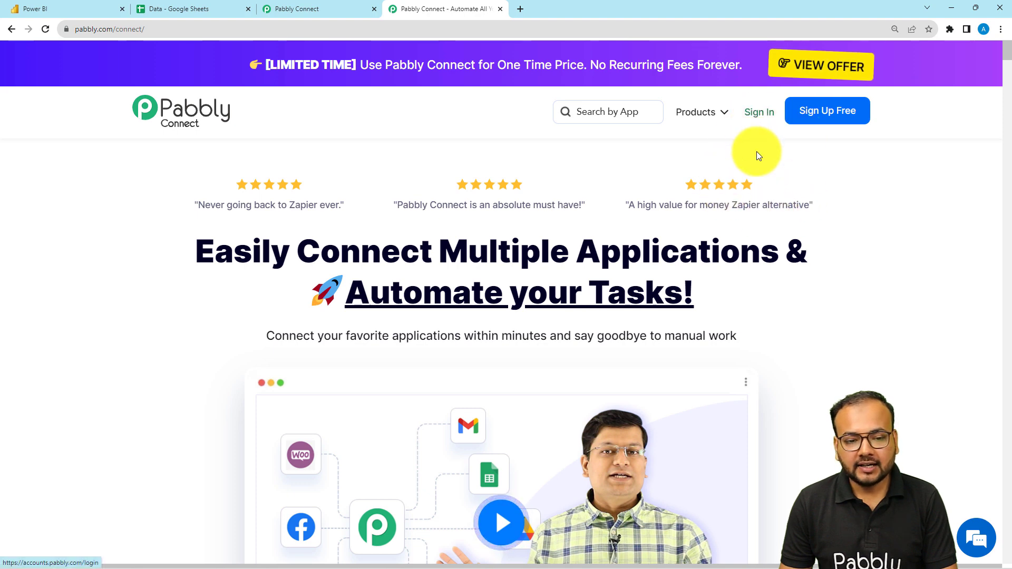
Create a new workflow named "Send Data From Google Sheets to Power BI"
click(281, 2)
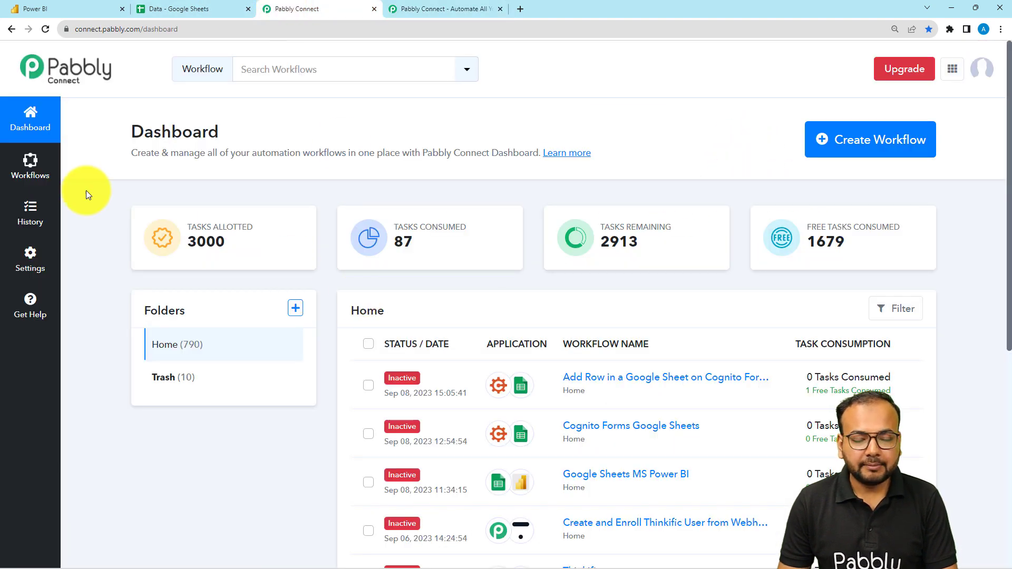
click(842, 140)
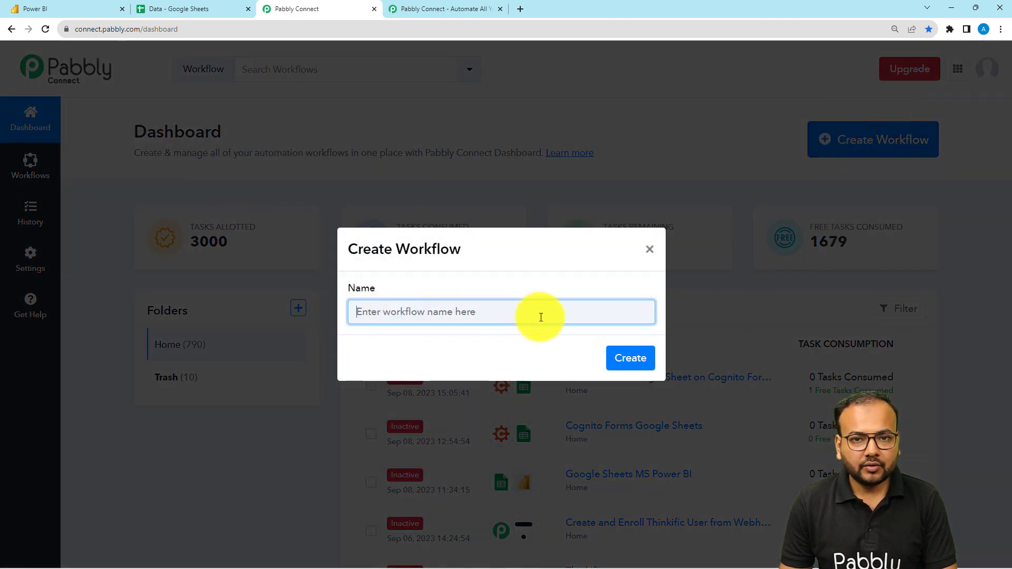
text(Send Data From Google Sheets to Power BI)
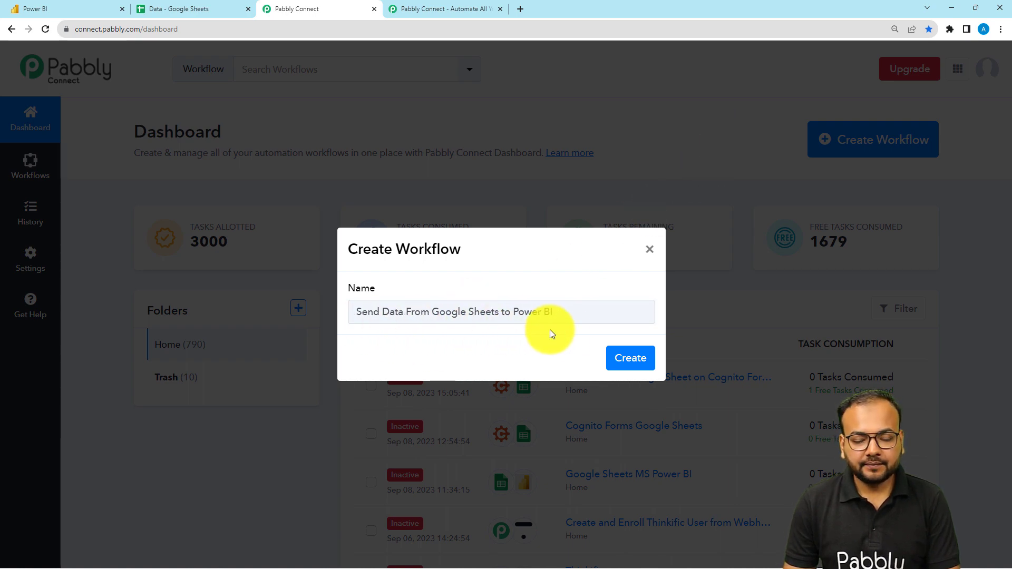
click(621, 364)
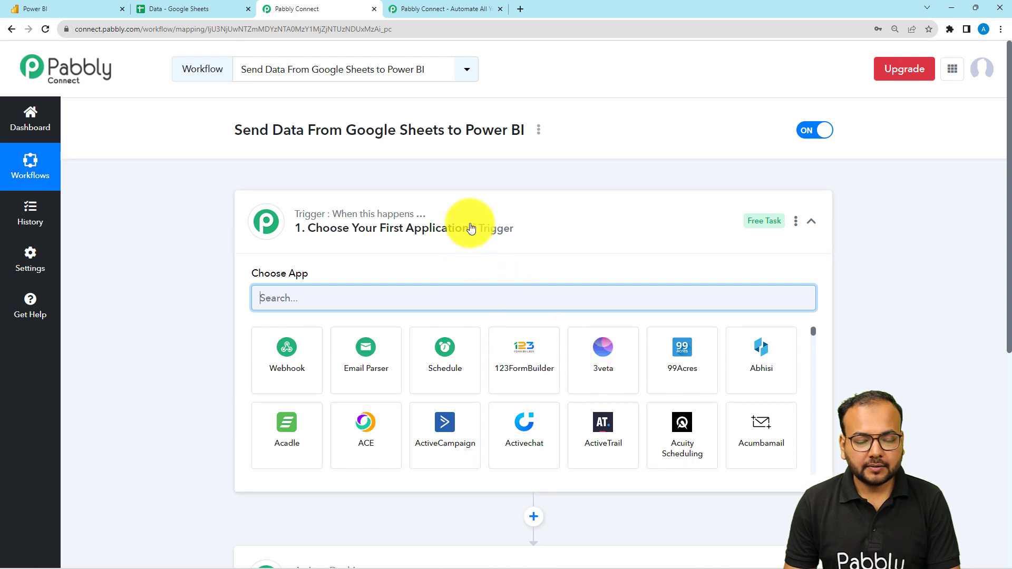
Set the workflow trigger to the Google Sheets app with the New or Updated Spreadsheet Row event
click(470, 215)
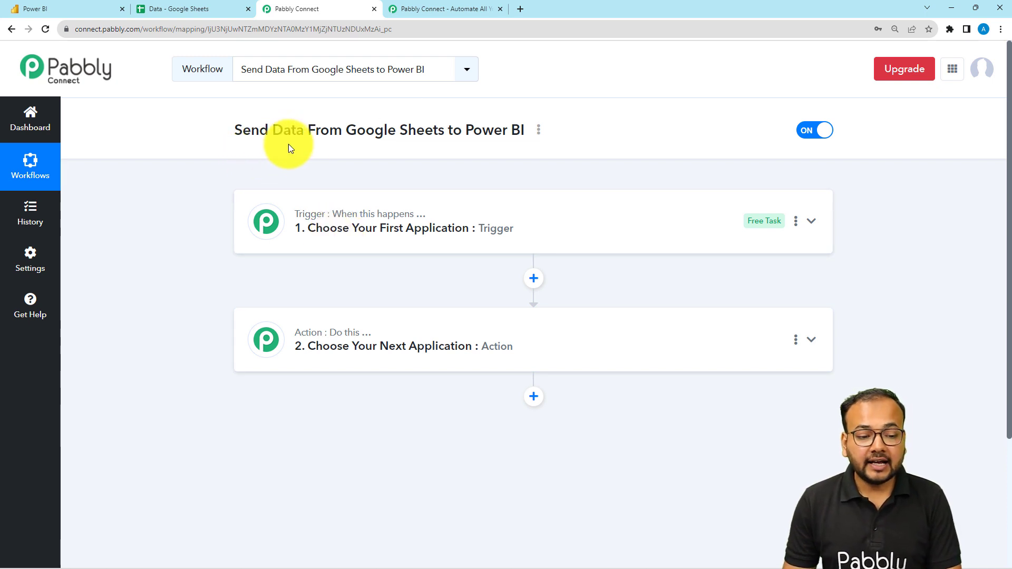
drag(345, 132, 445, 136)
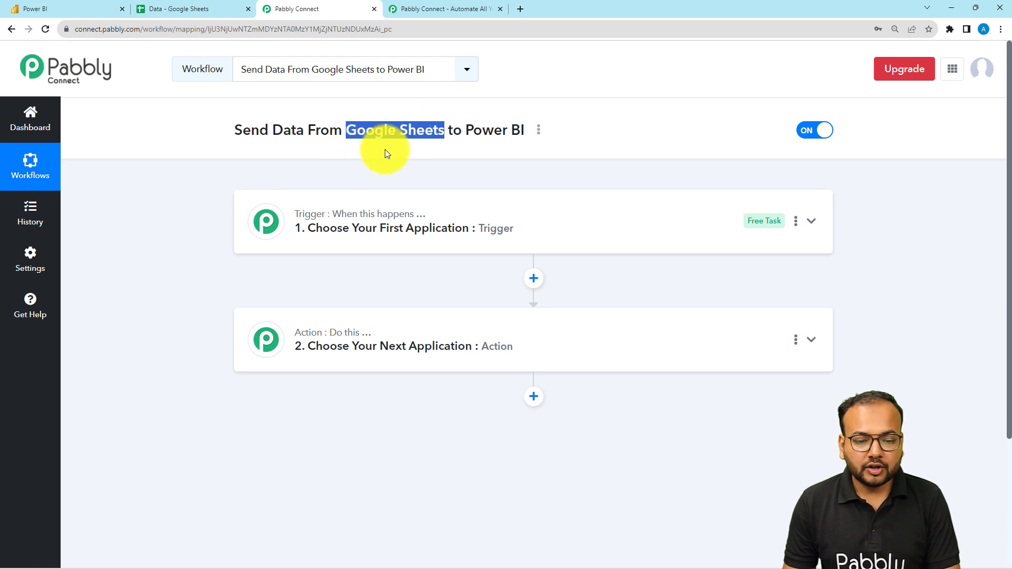
click(388, 244)
scroll(388, 244, down, 1)
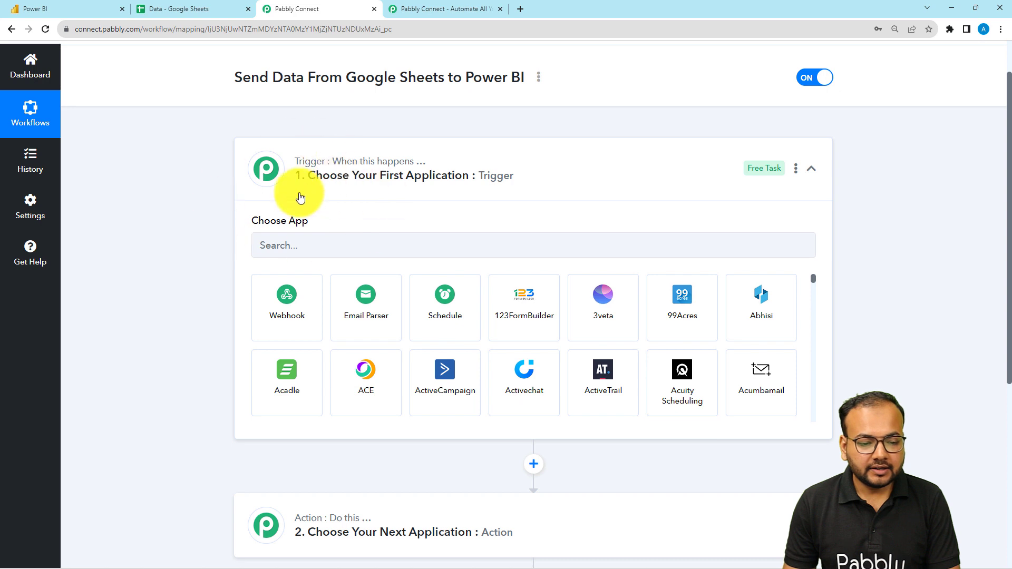
click(302, 247)
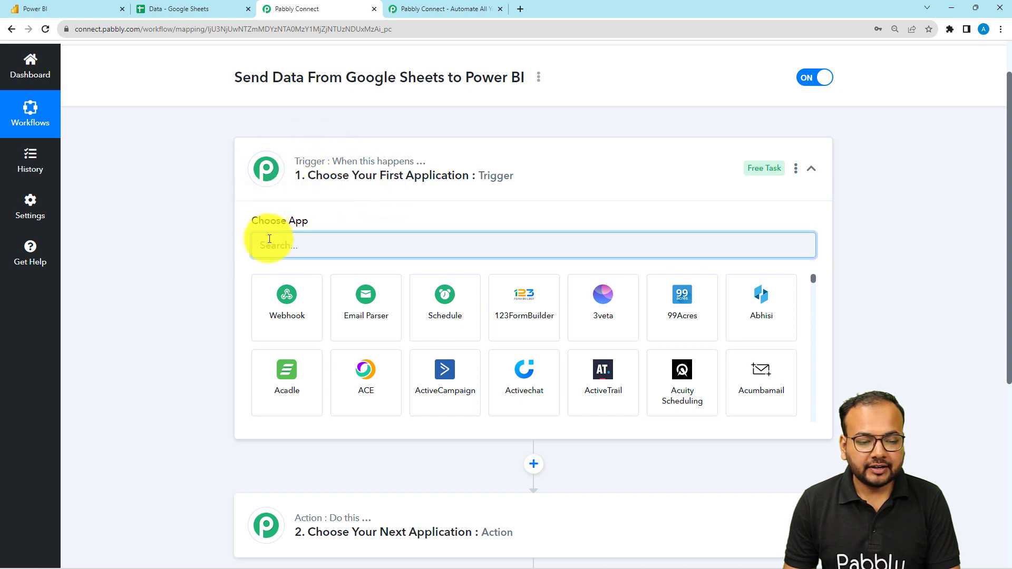
text(sheet)
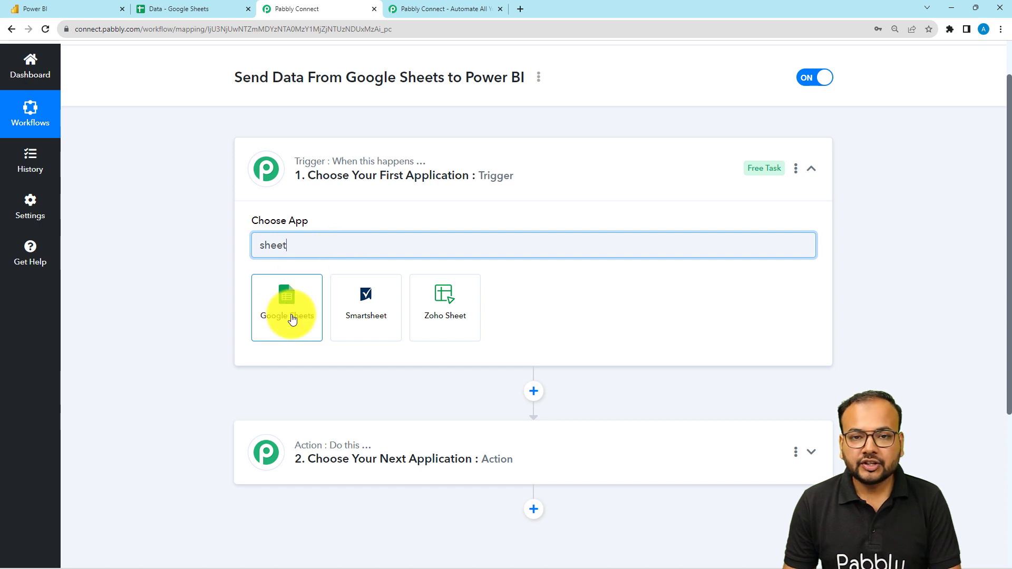
click(284, 319)
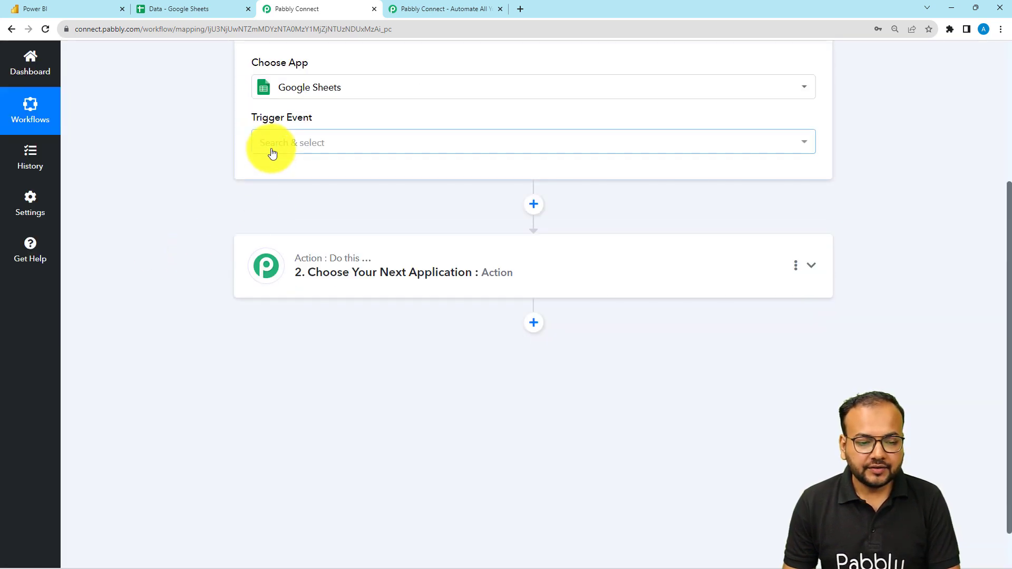
click(271, 150)
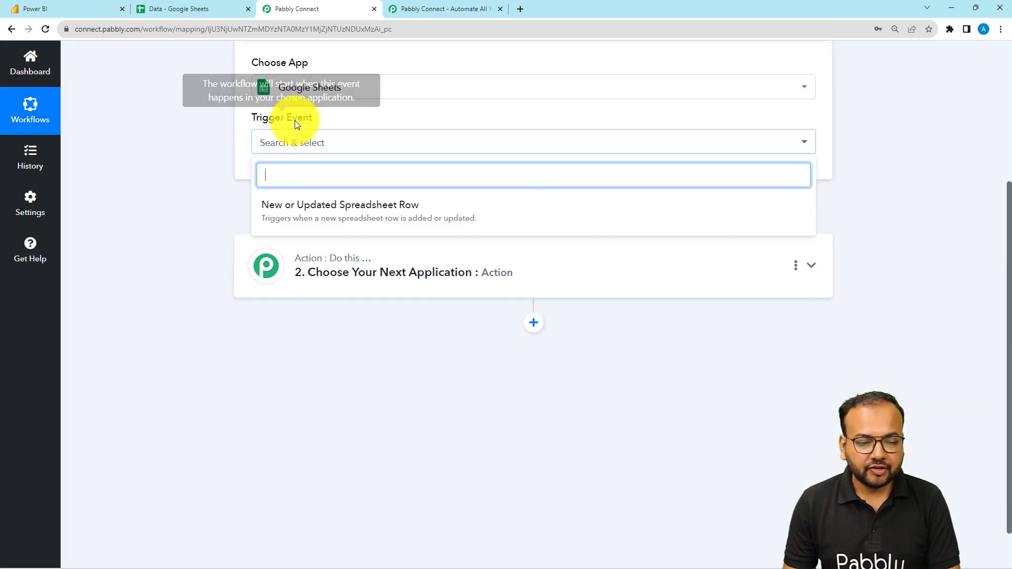
click(397, 213)
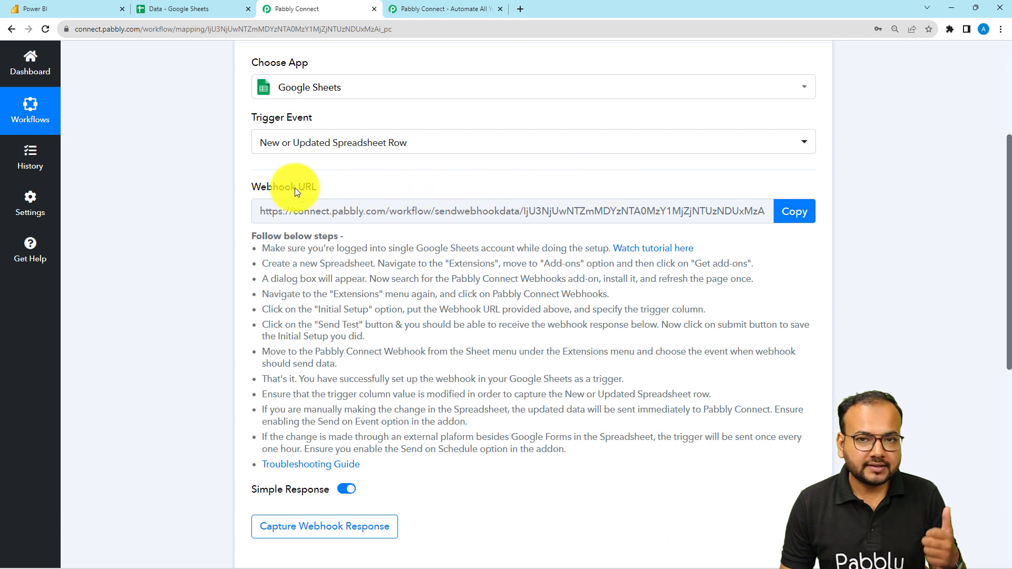
Open the linked tutorial video on enabling the Google Sheets webhook, pause it, and return to the workflow
click(634, 254)
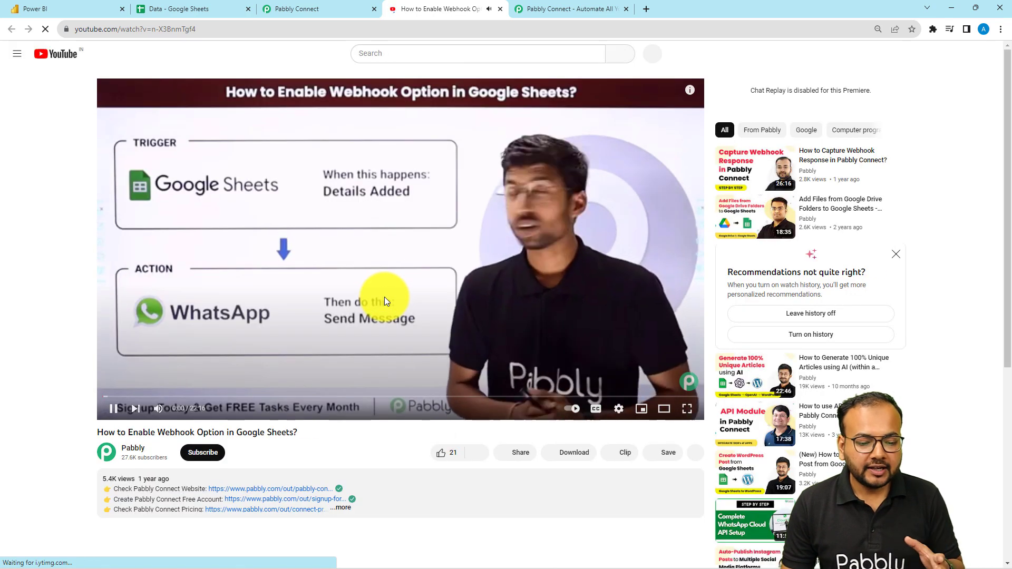
click(384, 296)
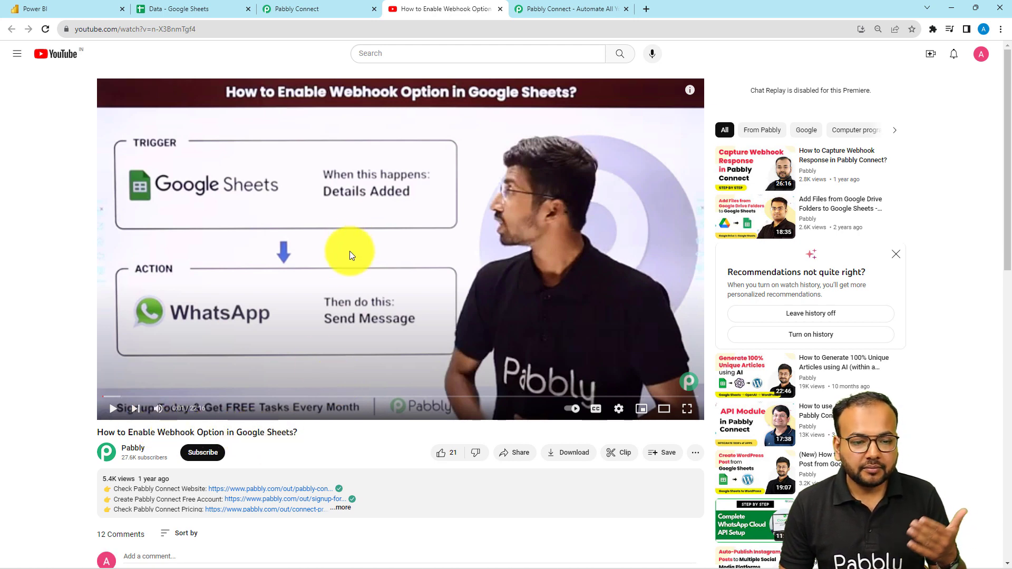
click(286, 8)
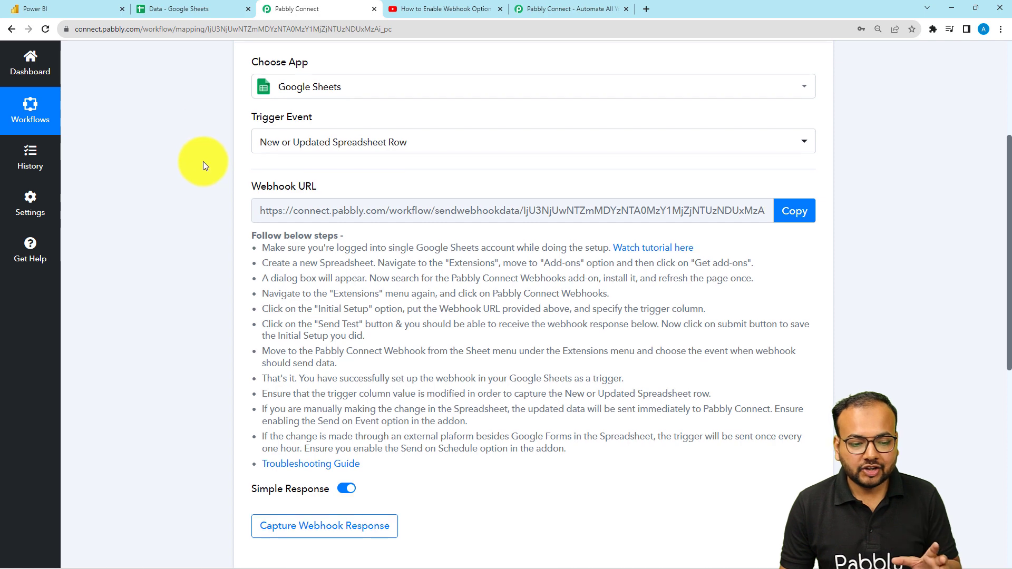
Copy the trigger's webhook URL and start waiting for the webhook response
scroll(204, 161, down, 1)
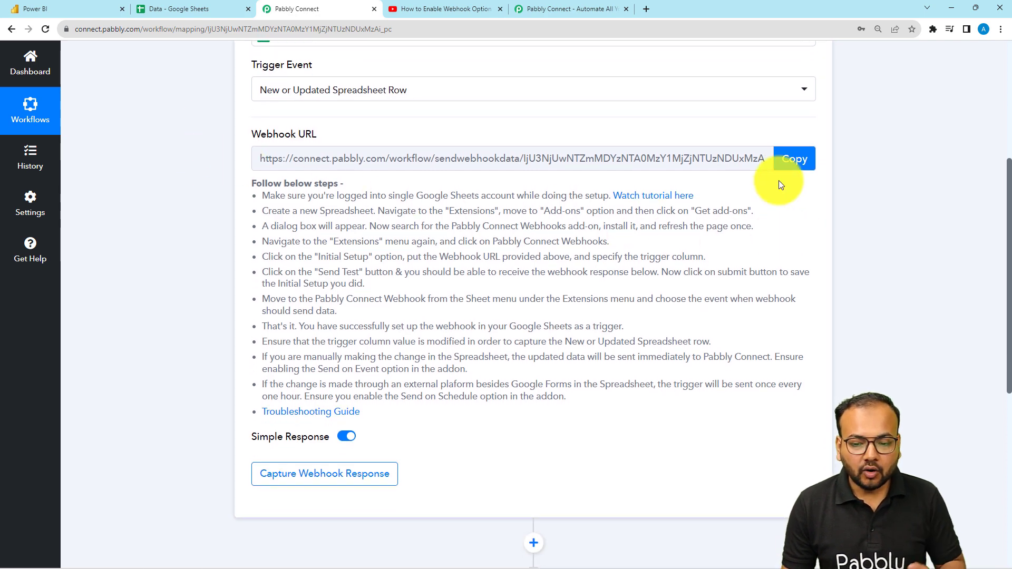
click(793, 158)
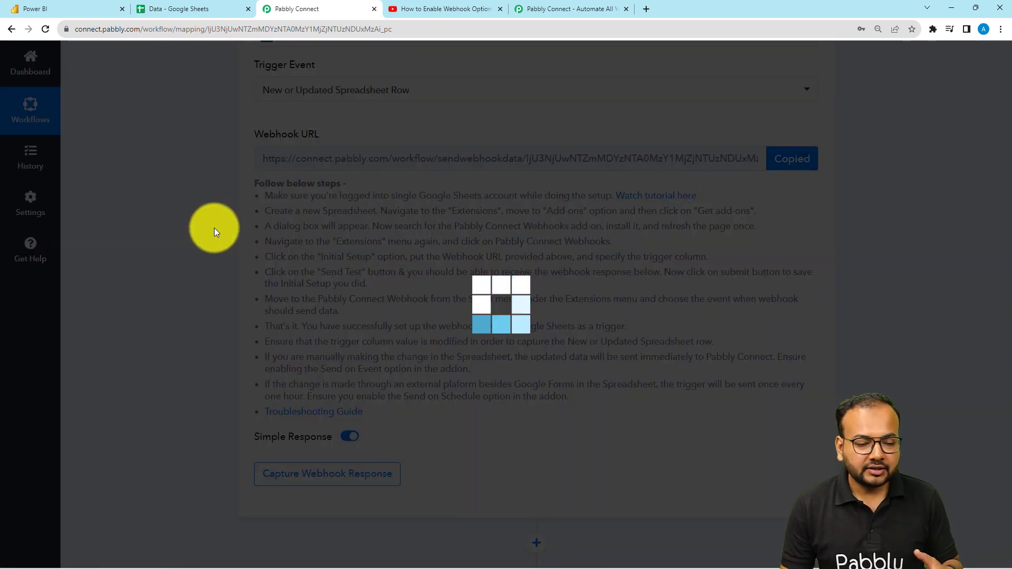
scroll(214, 228, down, 3)
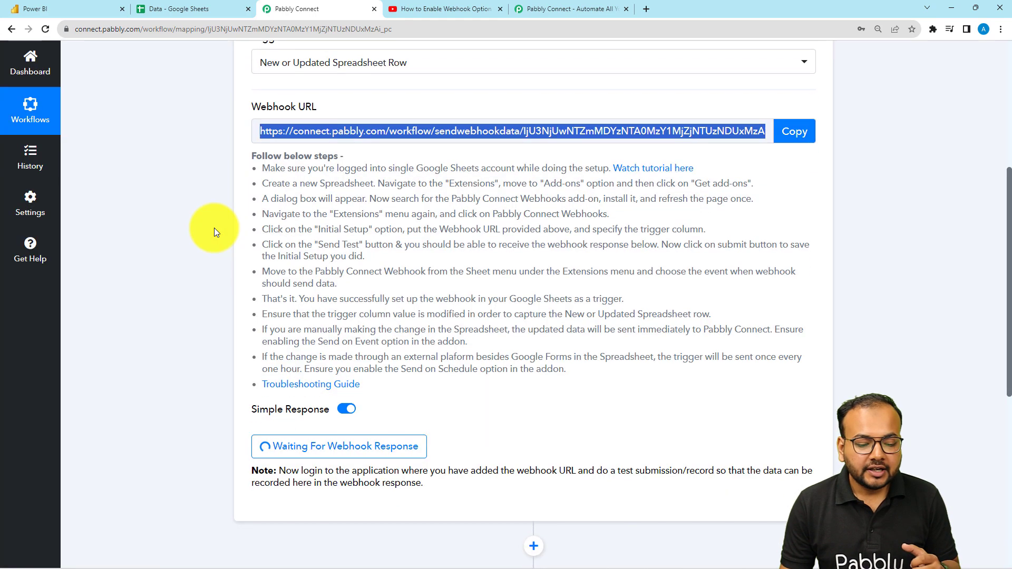
scroll(214, 228, down, 1)
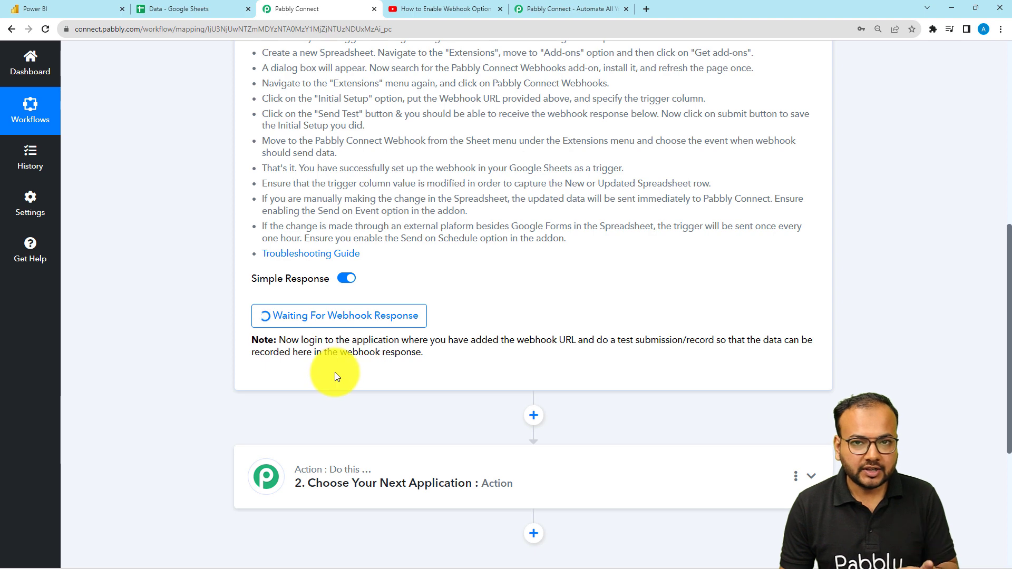
Compare the captured webhook response fields against the rows in the Data spreadsheet
click(211, 9)
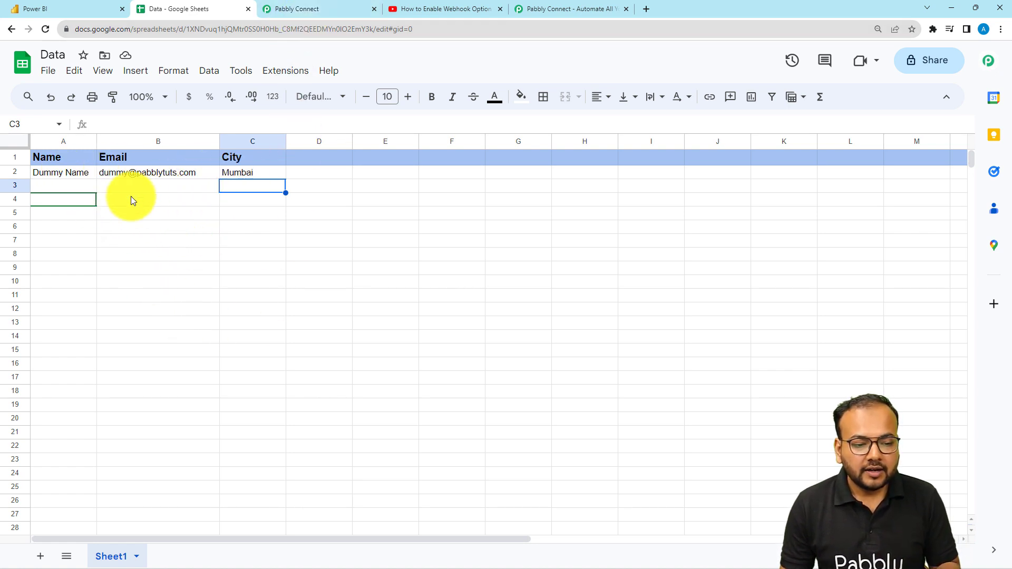
click(314, 9)
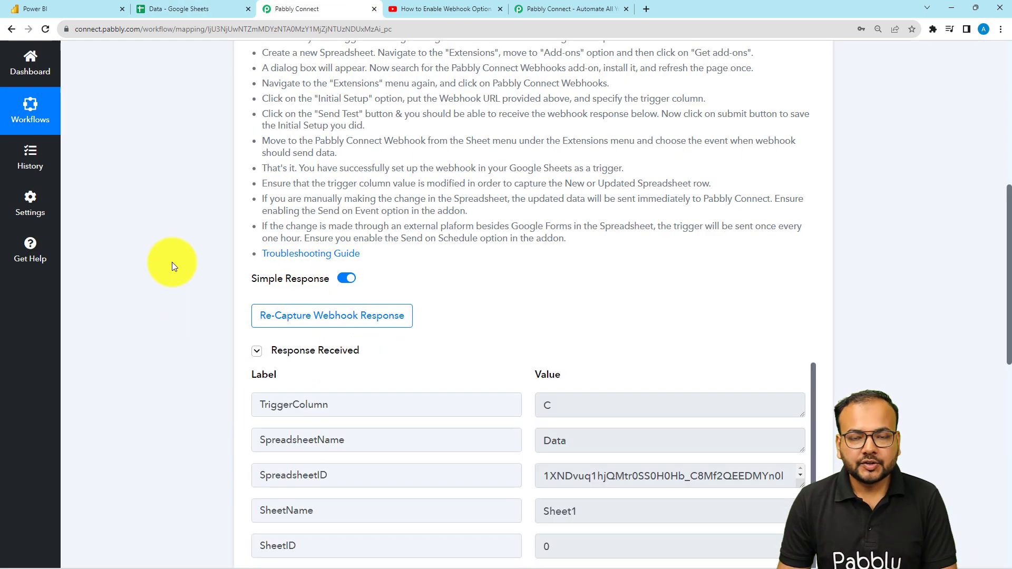
scroll(172, 261, down, 4)
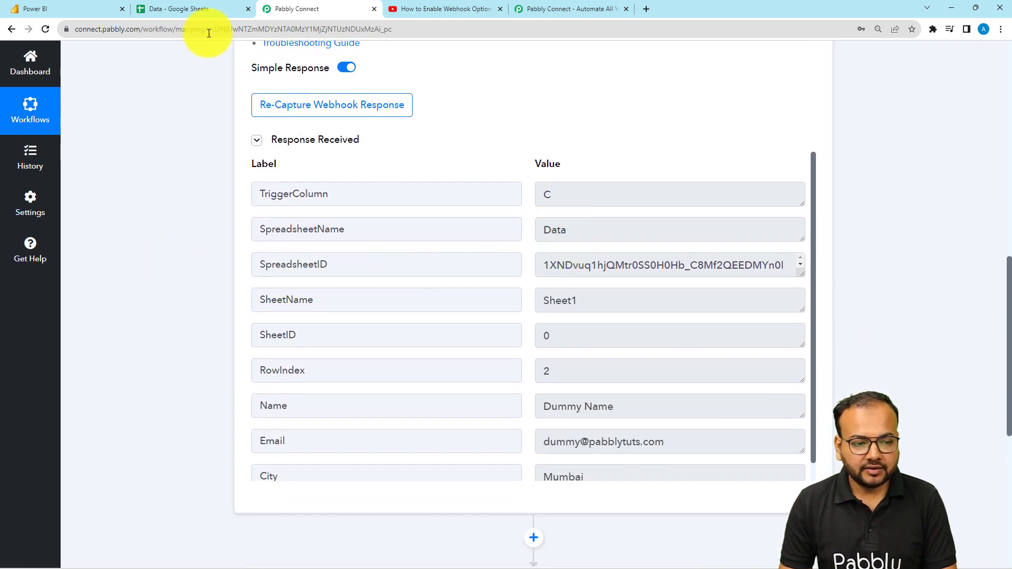
click(196, 8)
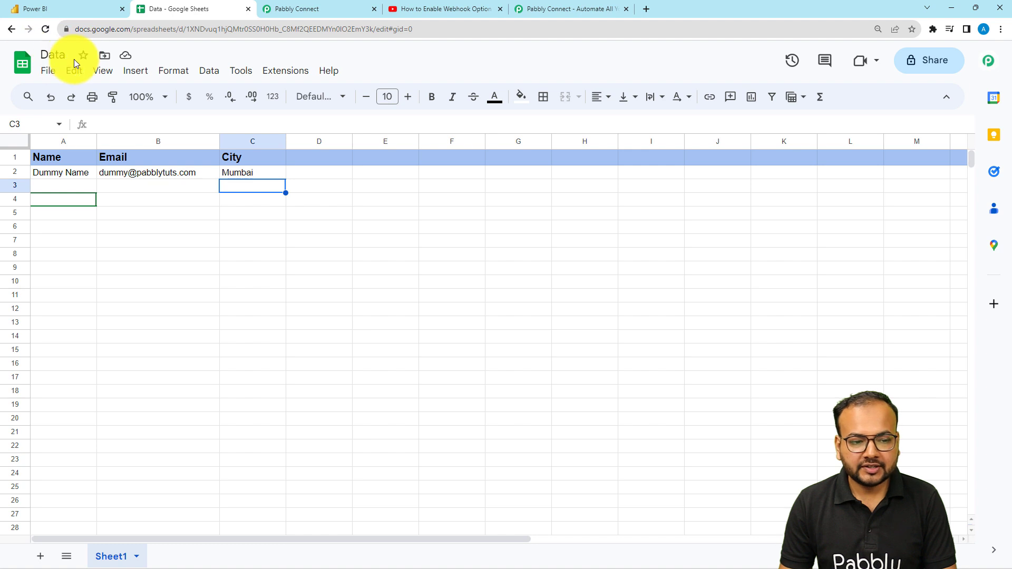
click(316, 9)
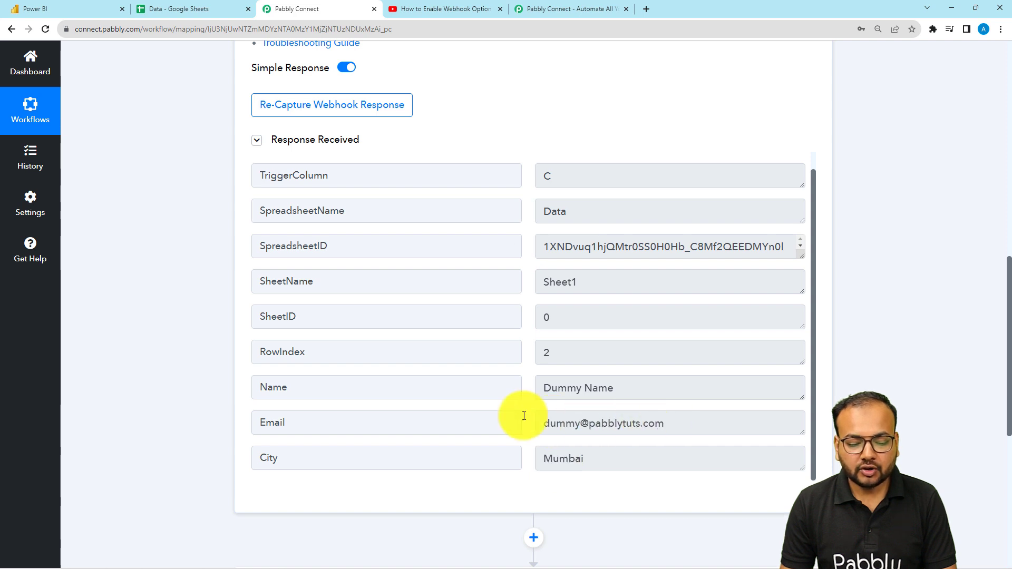
click(179, 9)
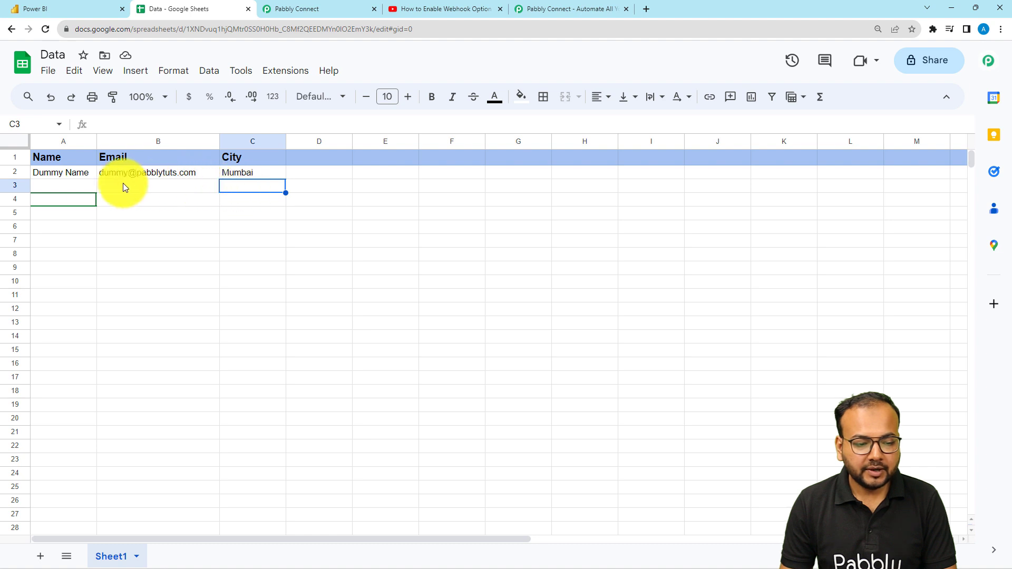
click(292, 9)
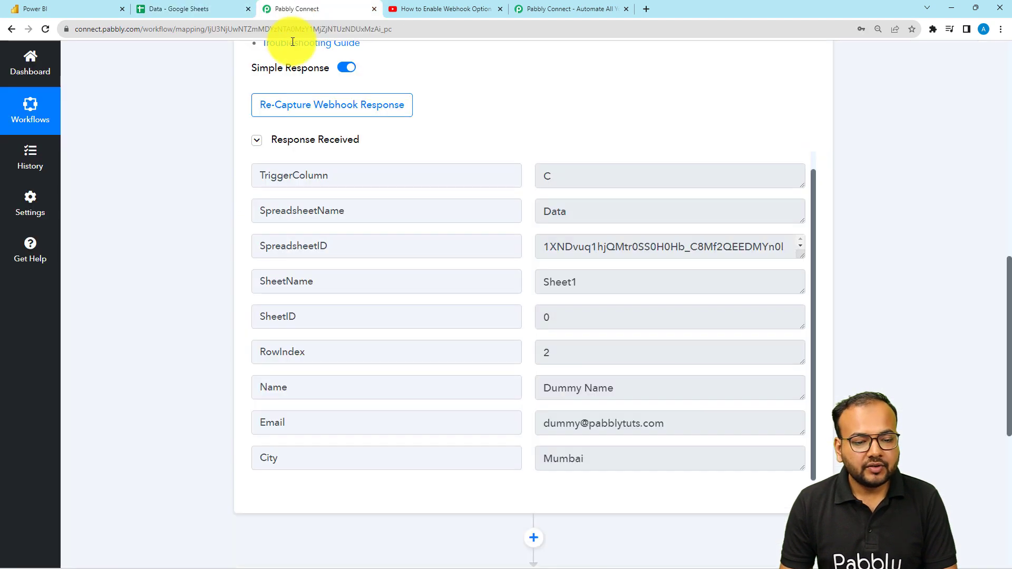
scroll(223, 241, down, 2)
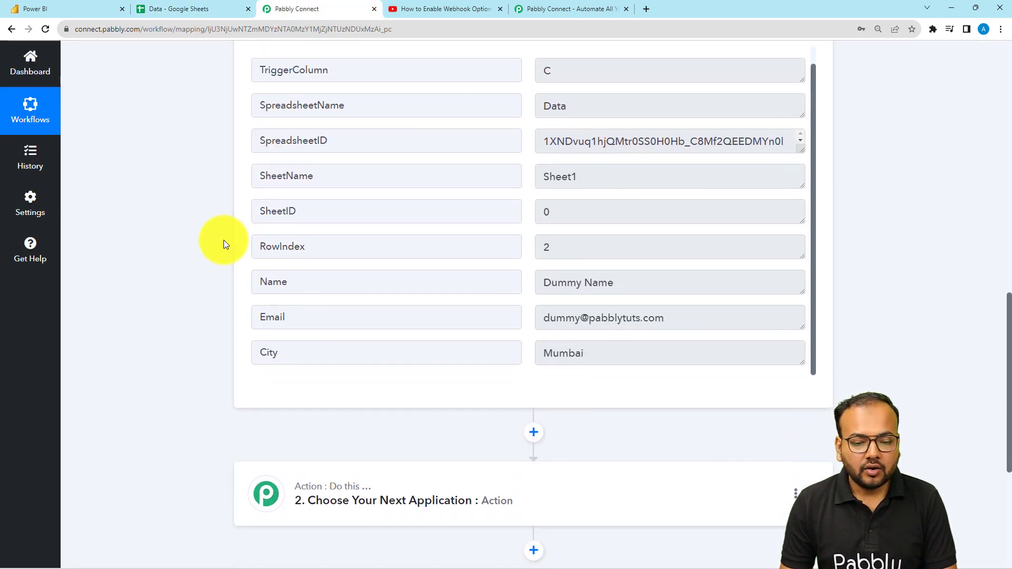
scroll(223, 243, down, 1)
scroll(223, 243, down, 1)
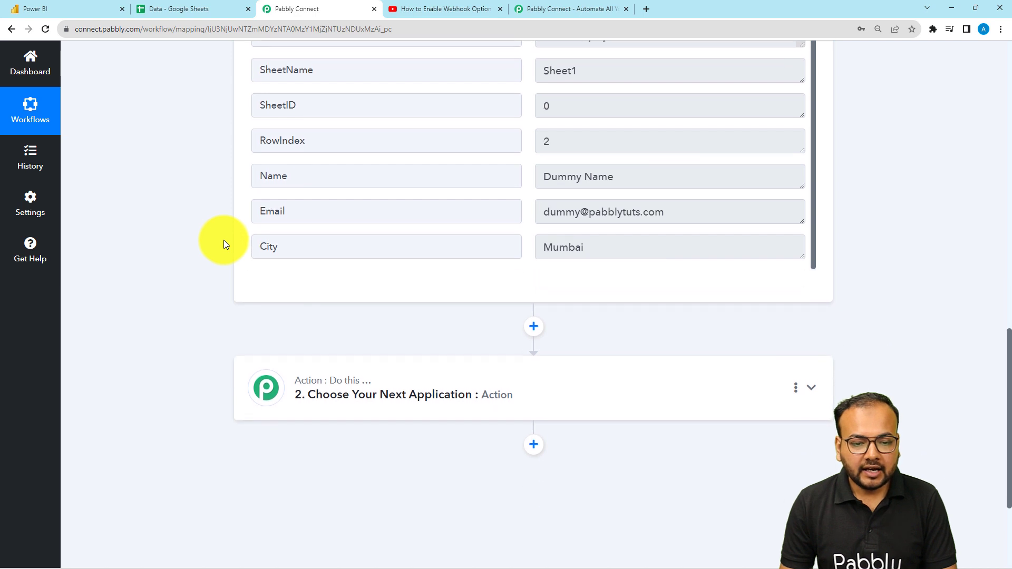
scroll(224, 243, down, 1)
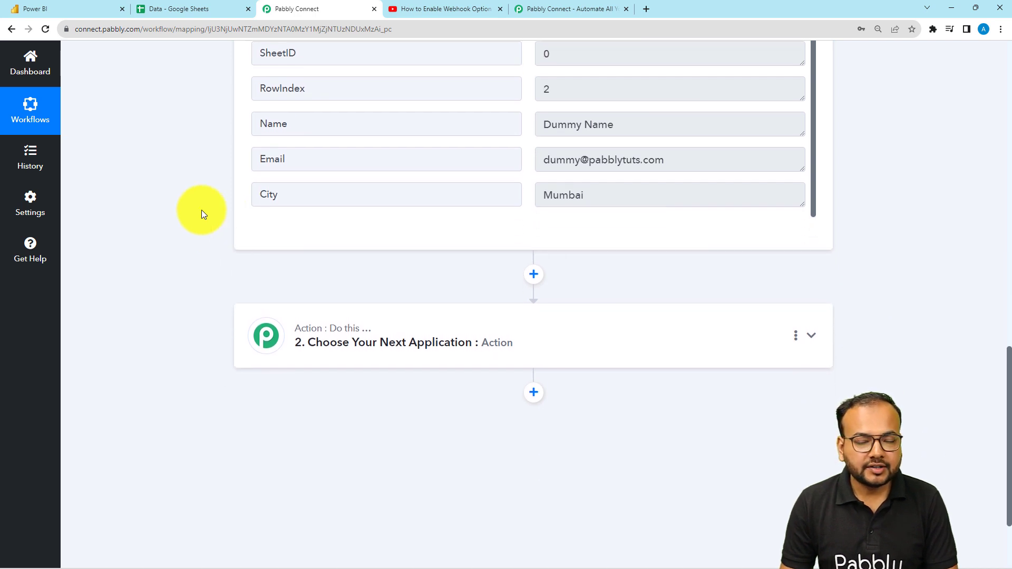
Switch to Power BI and open the Pabbly Testing workspace from the home page
click(88, 8)
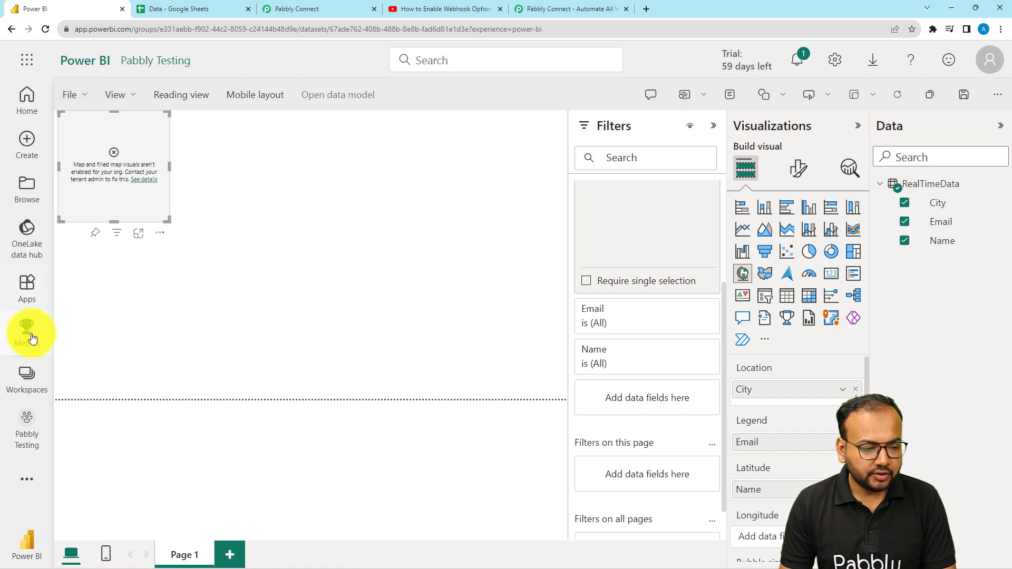
click(79, 59)
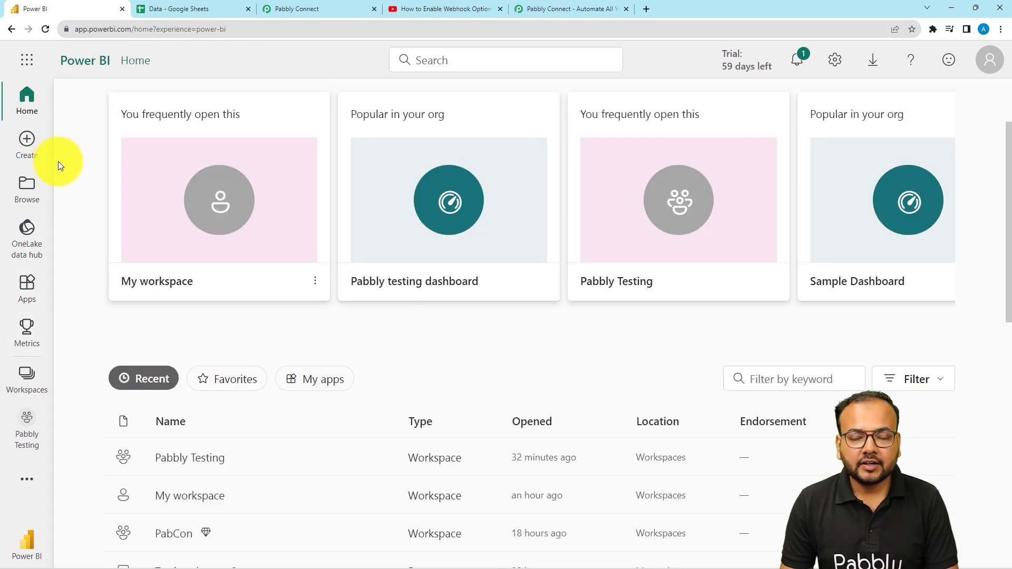
scroll(58, 161, down, 1)
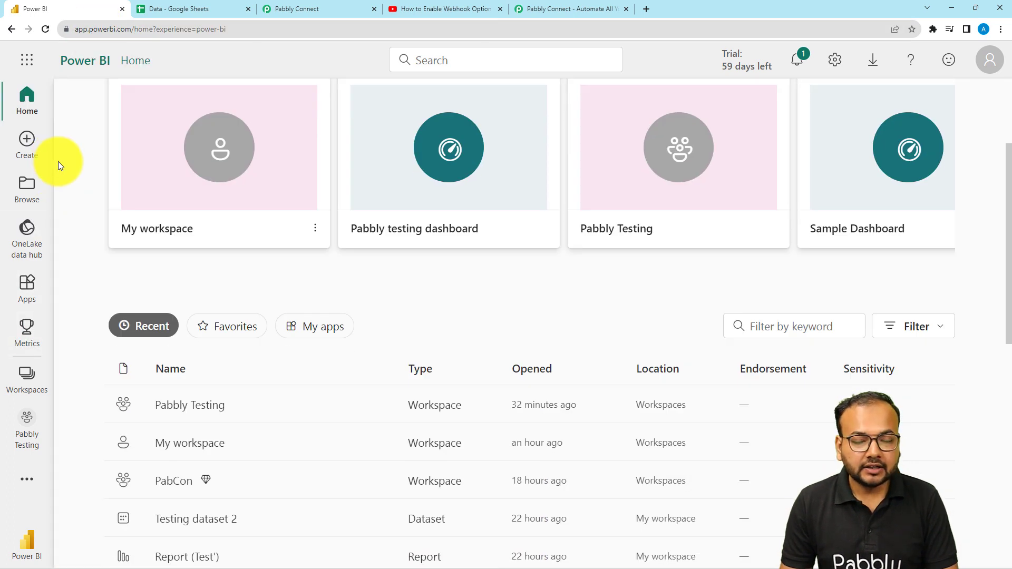
scroll(58, 162, up, 1)
scroll(58, 162, down, 2)
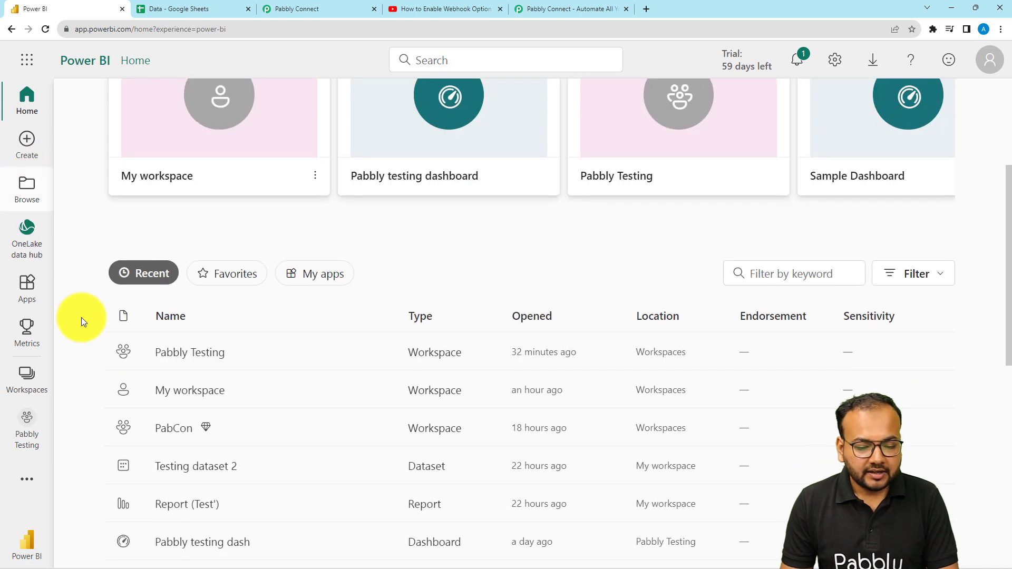
click(191, 353)
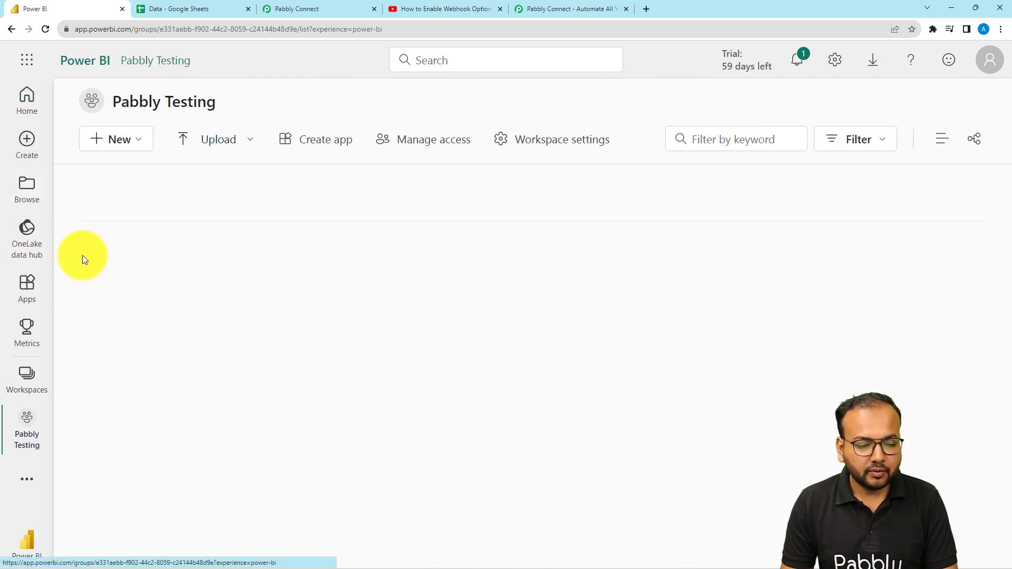
scroll(112, 258, down, 1)
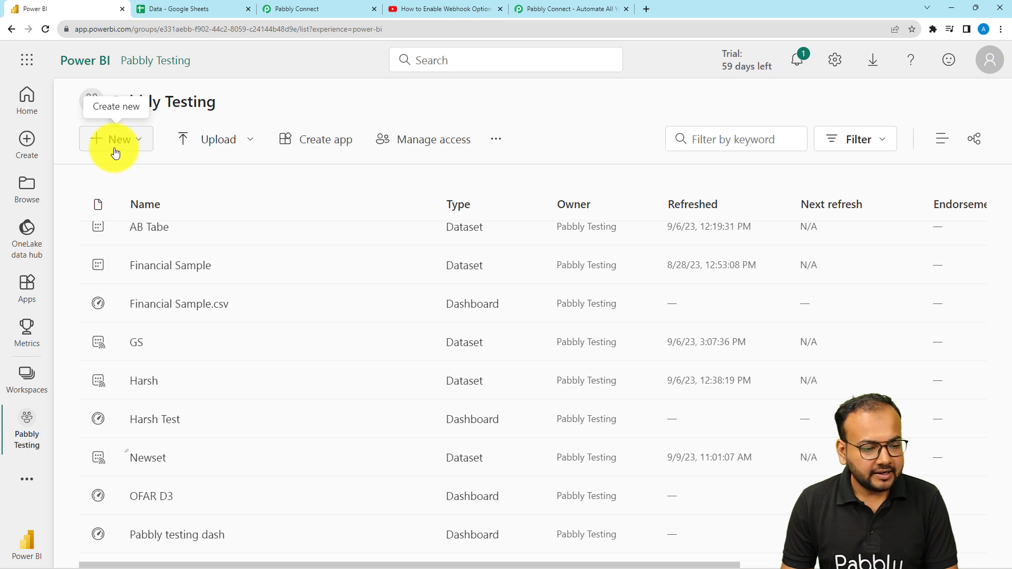
Start a new API streaming dataset in the workspace named Test Dataset
click(131, 151)
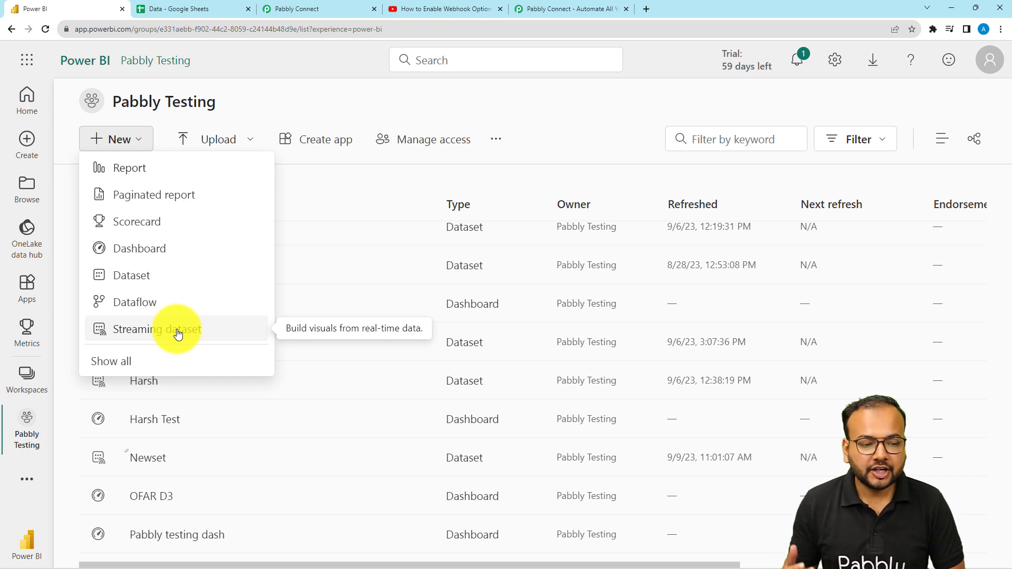
click(129, 331)
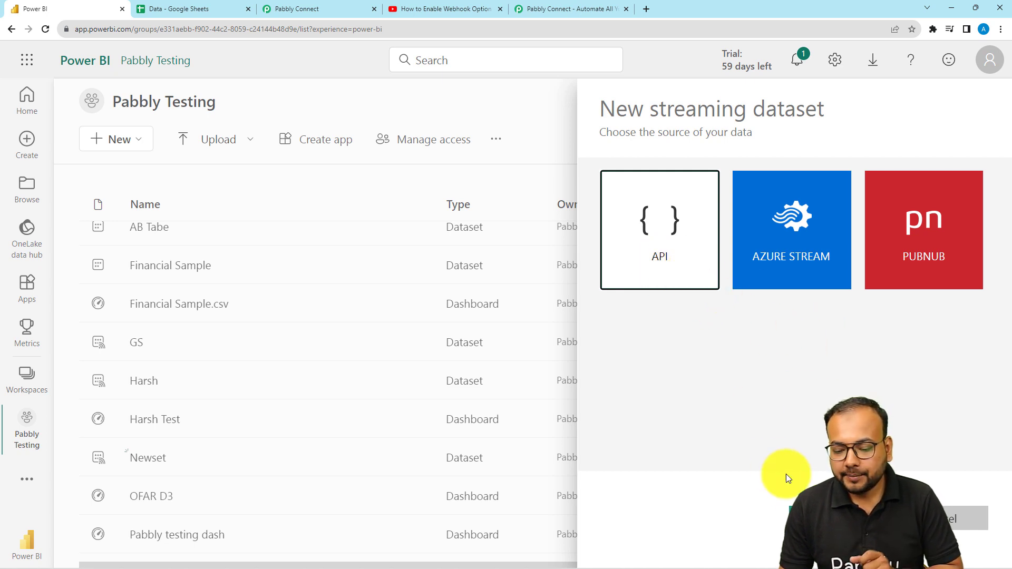
click(790, 511)
click(639, 255)
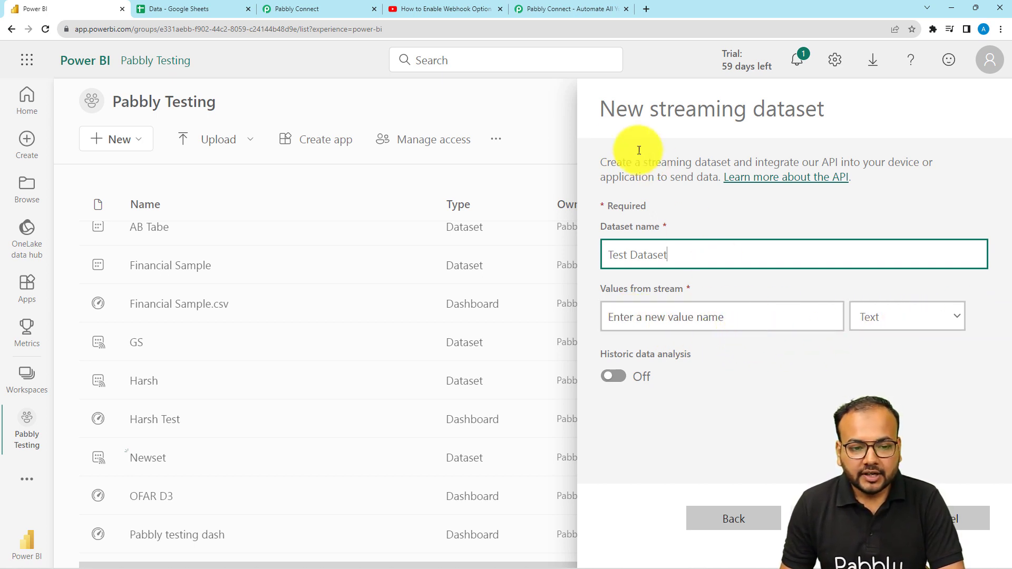
Check the spreadsheet's column headers and add Name, Email and City as text values from stream
click(205, 9)
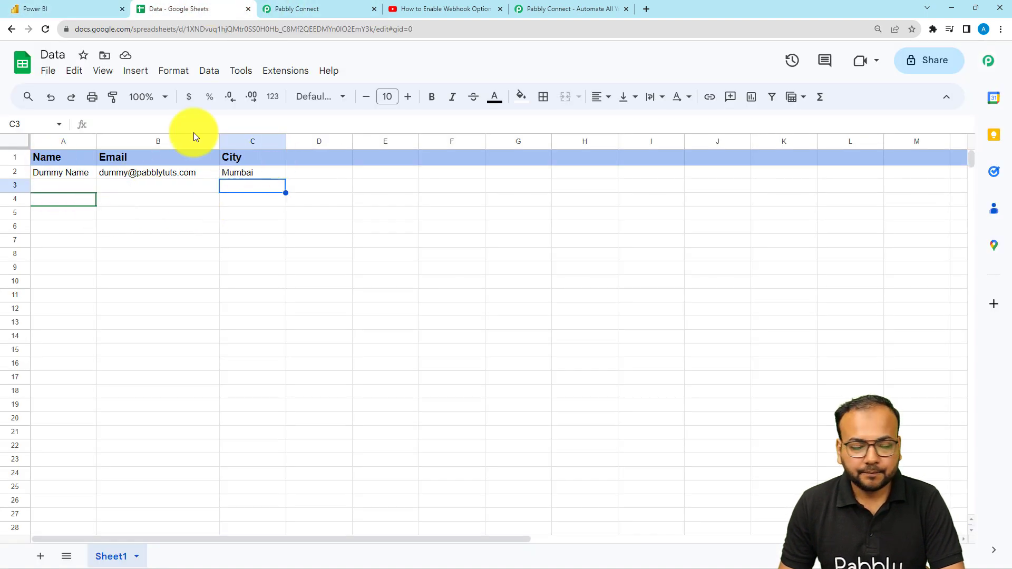
click(100, 12)
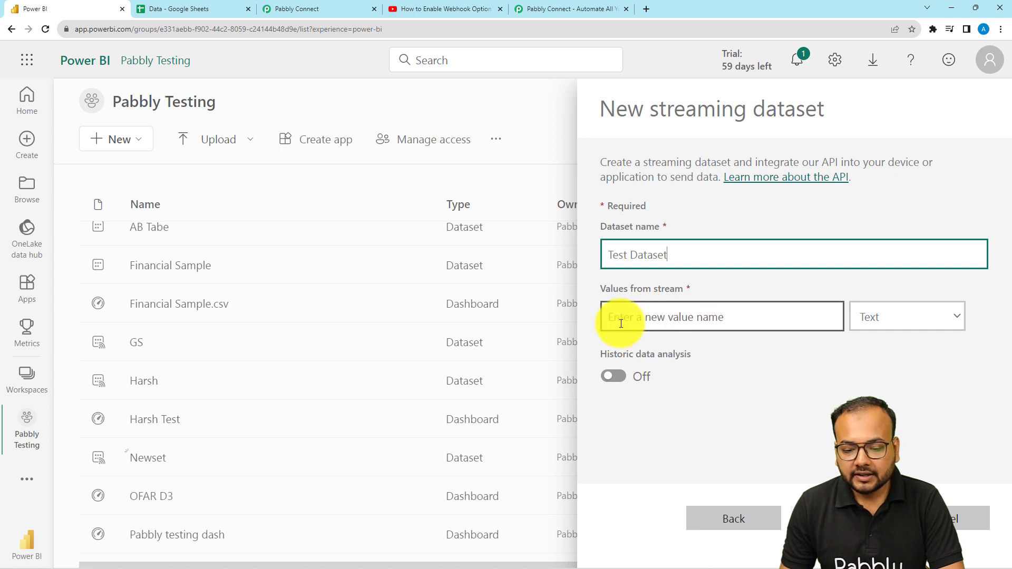
click(697, 329)
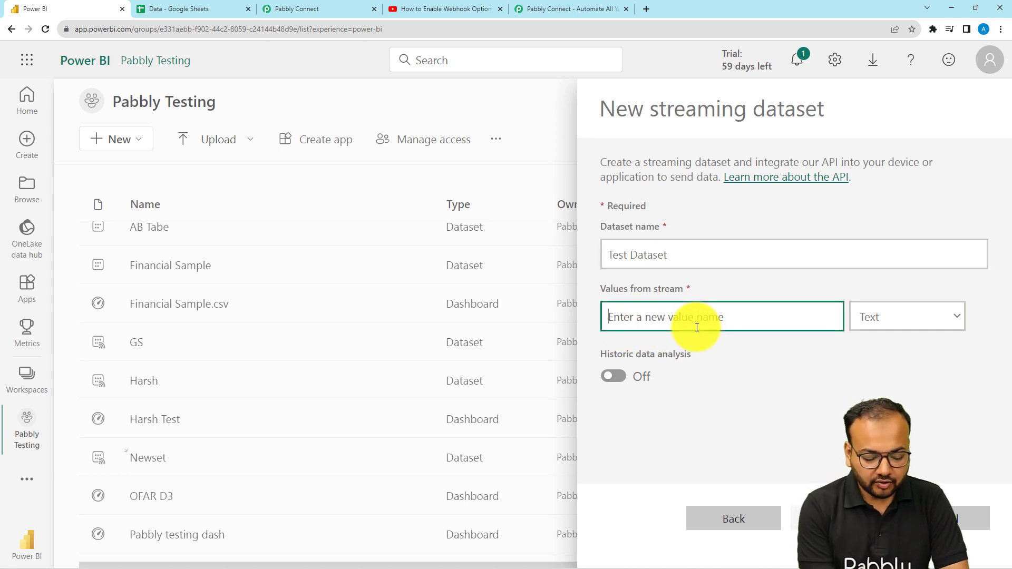
text(Name)
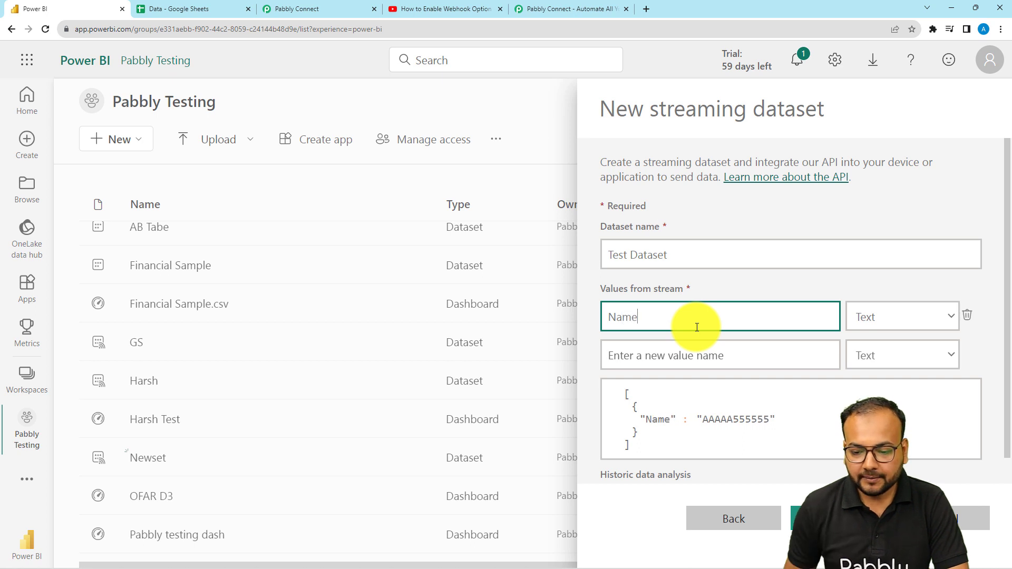
click(866, 317)
click(869, 346)
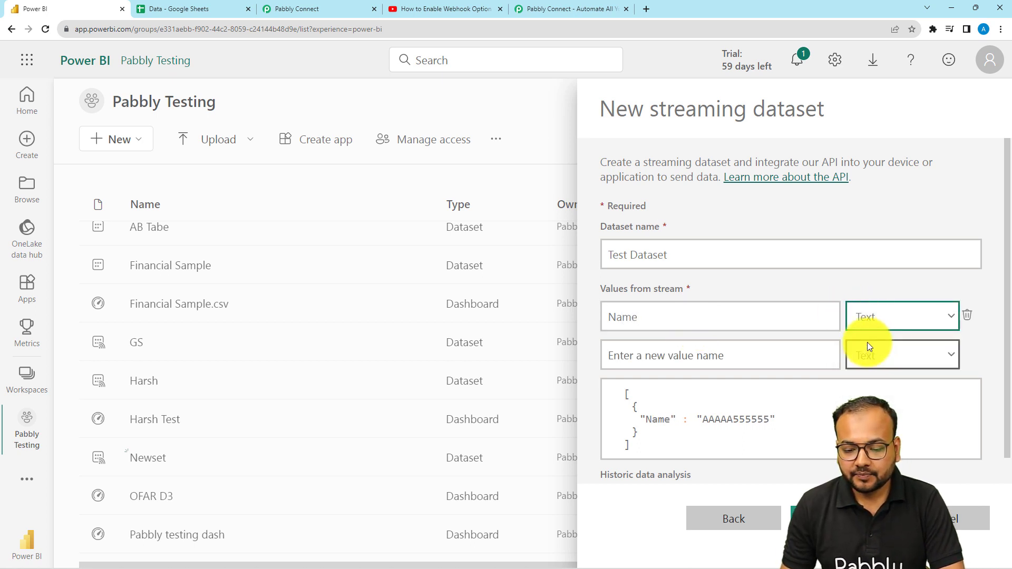
click(697, 358)
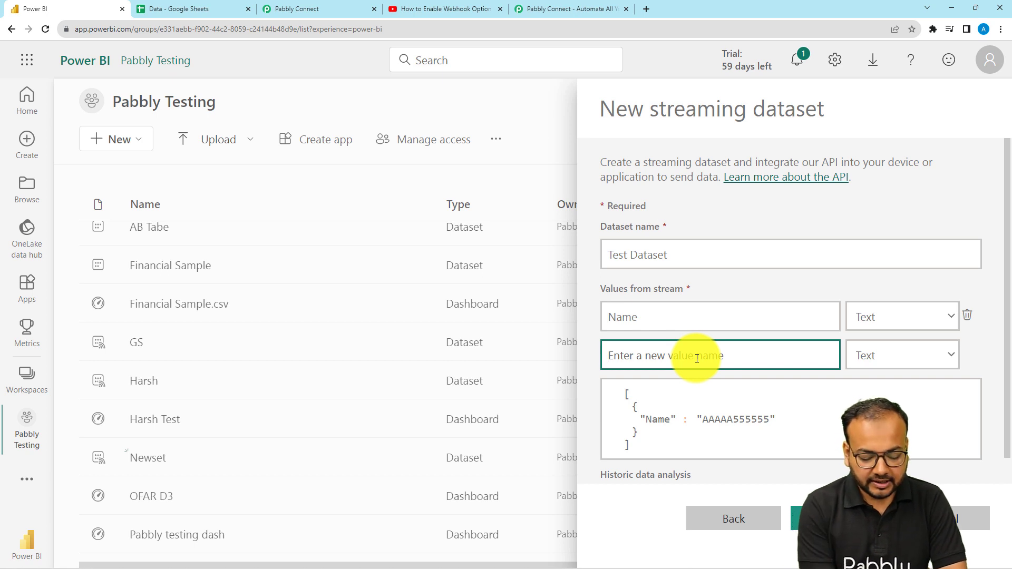
text(Email)
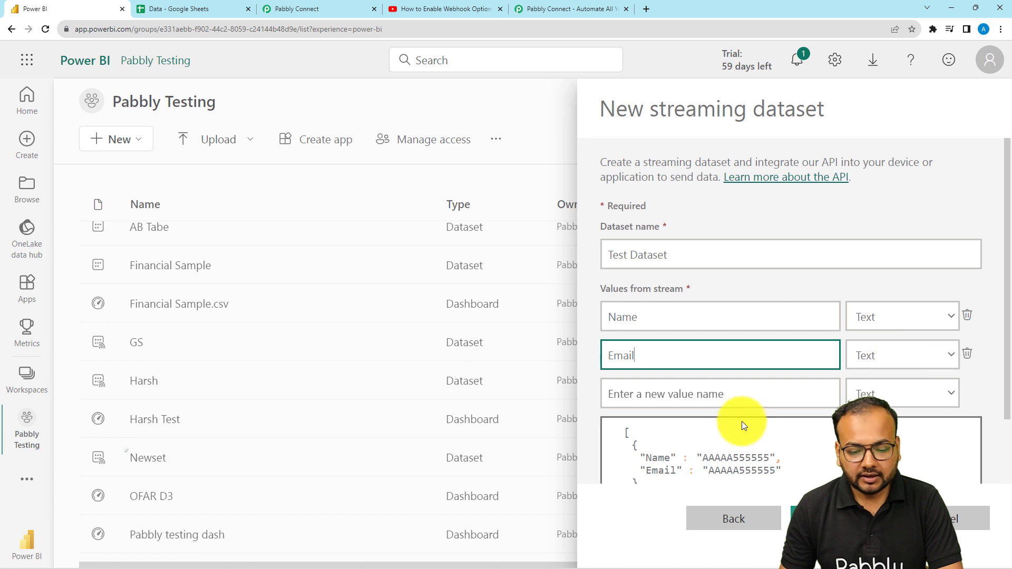
click(733, 395)
text(C)
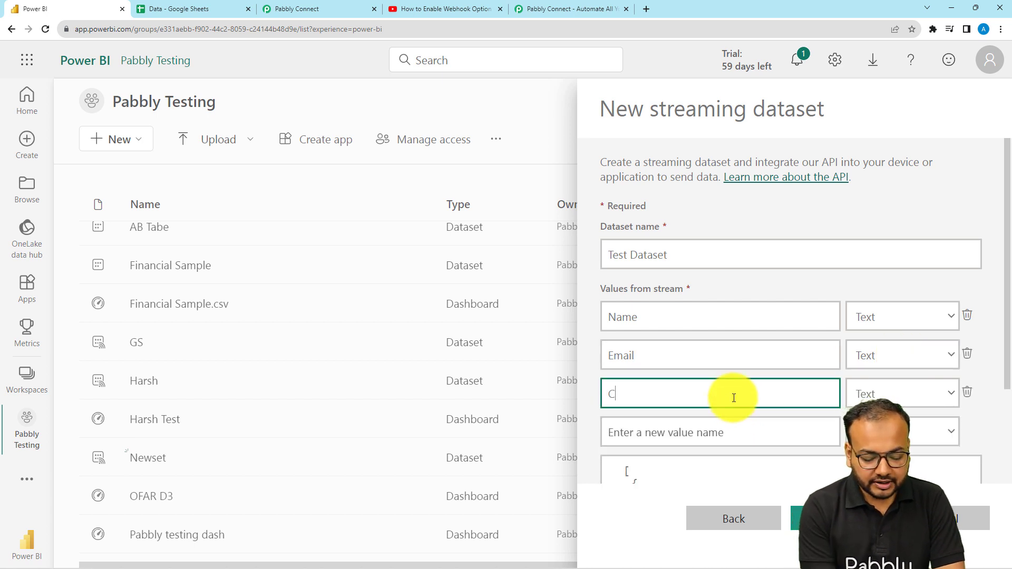
text(ity)
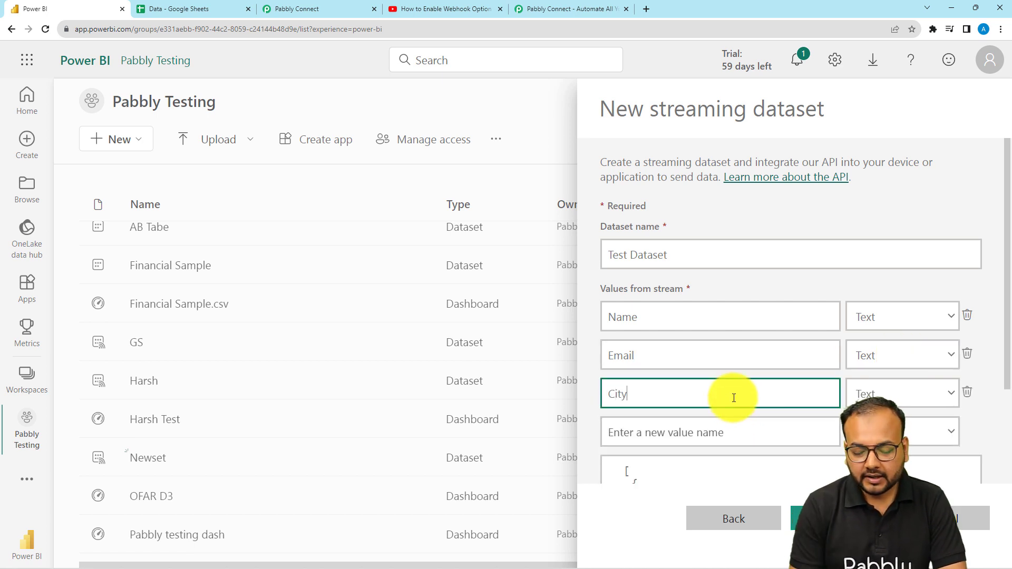
Turn on historic data analysis and create the streaming dataset
click(916, 390)
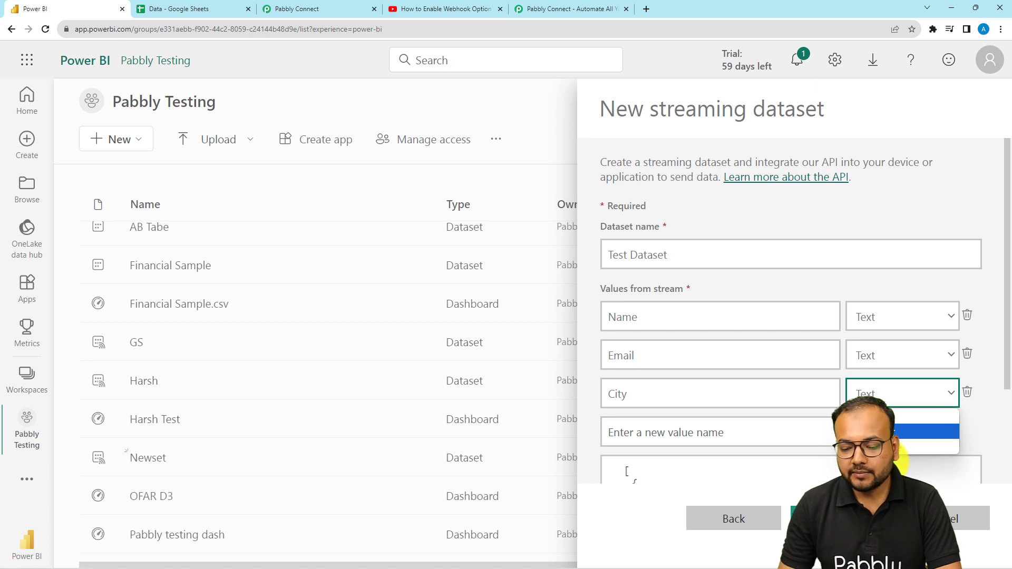
click(983, 311)
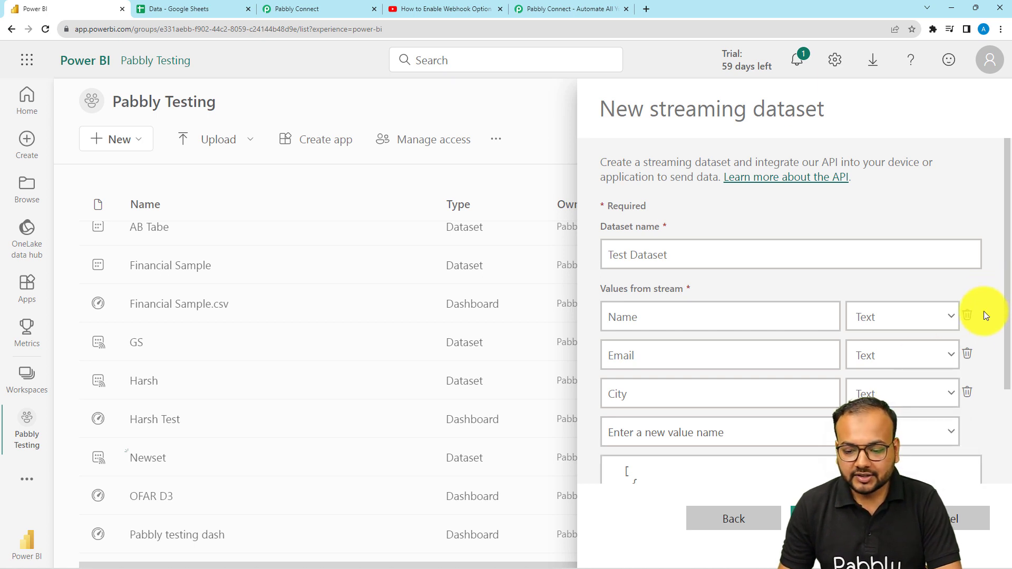
click(905, 401)
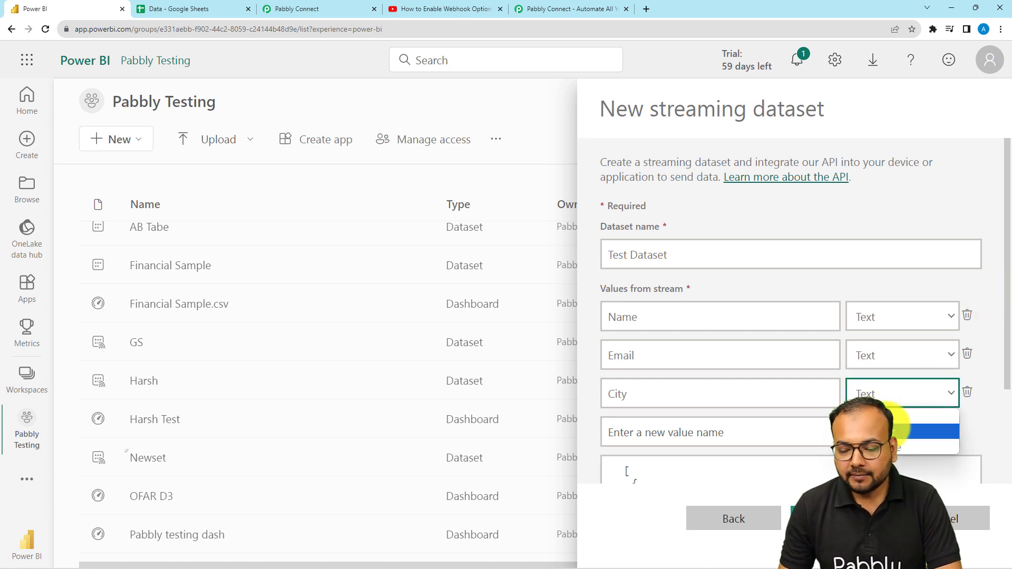
click(978, 302)
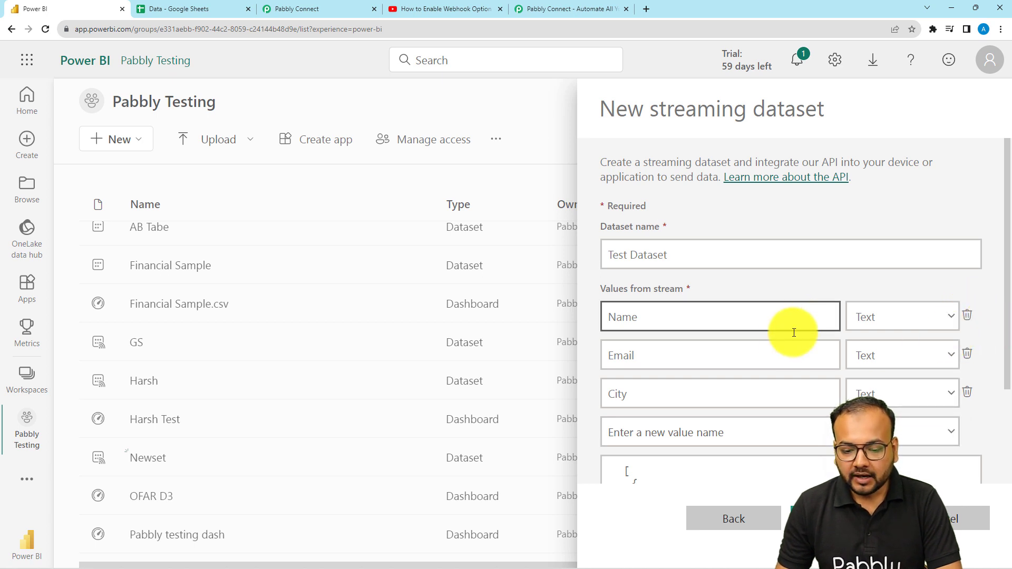
scroll(793, 332, down, 3)
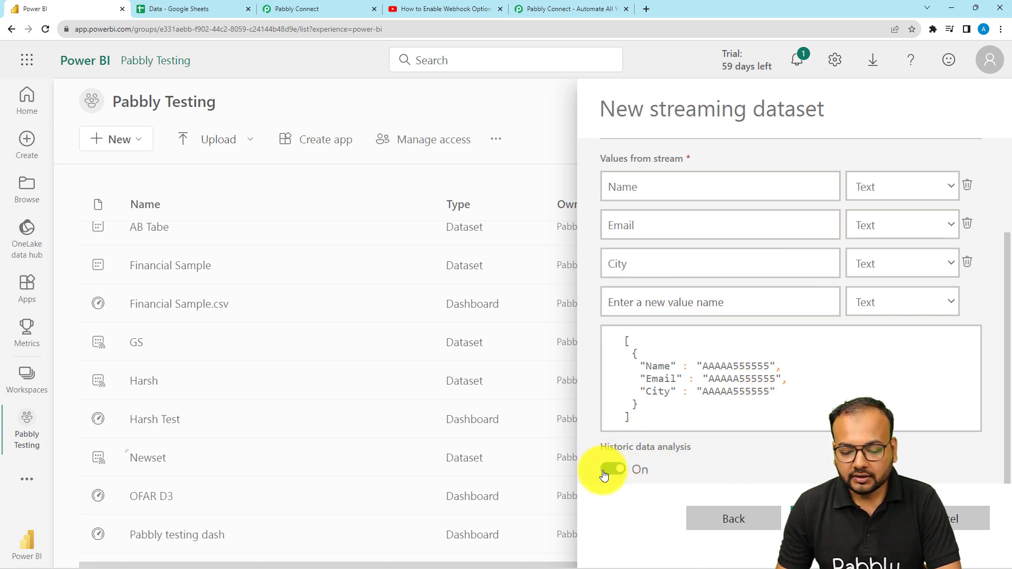
click(623, 473)
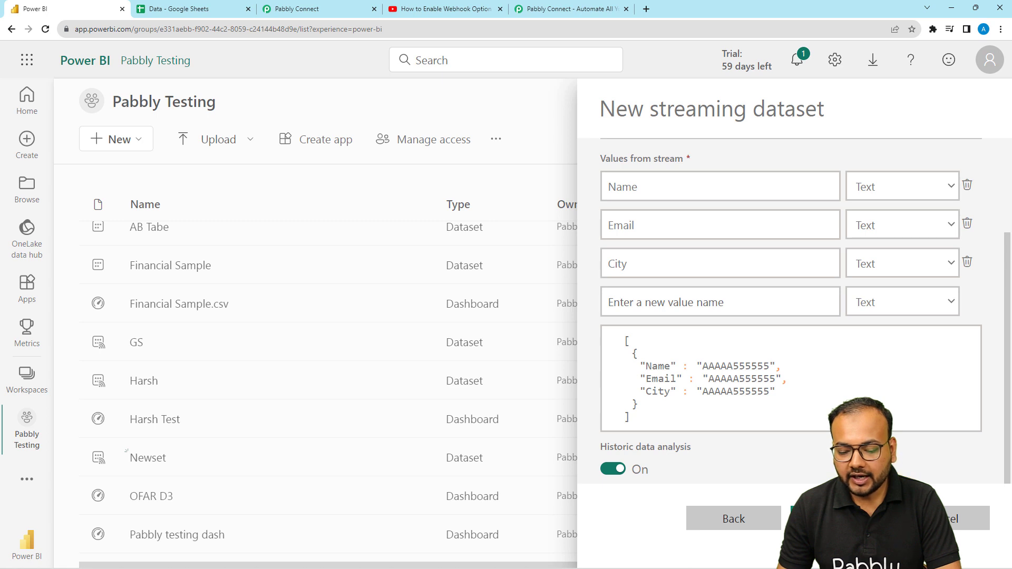
click(838, 519)
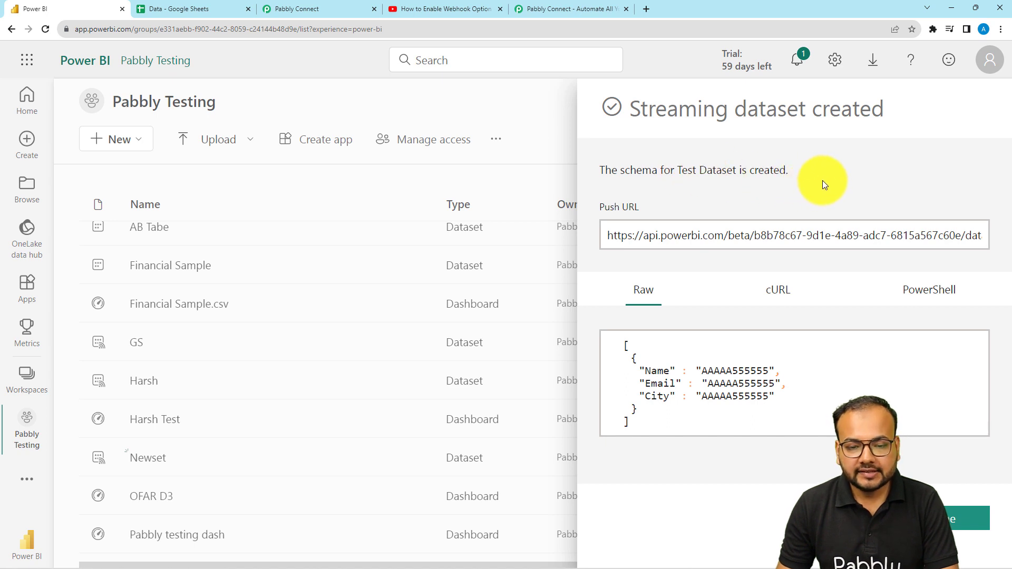
In the workflow's action step, choose Microsoft Power BI with the Add Rows in Specific Dataset In Group event
click(312, 11)
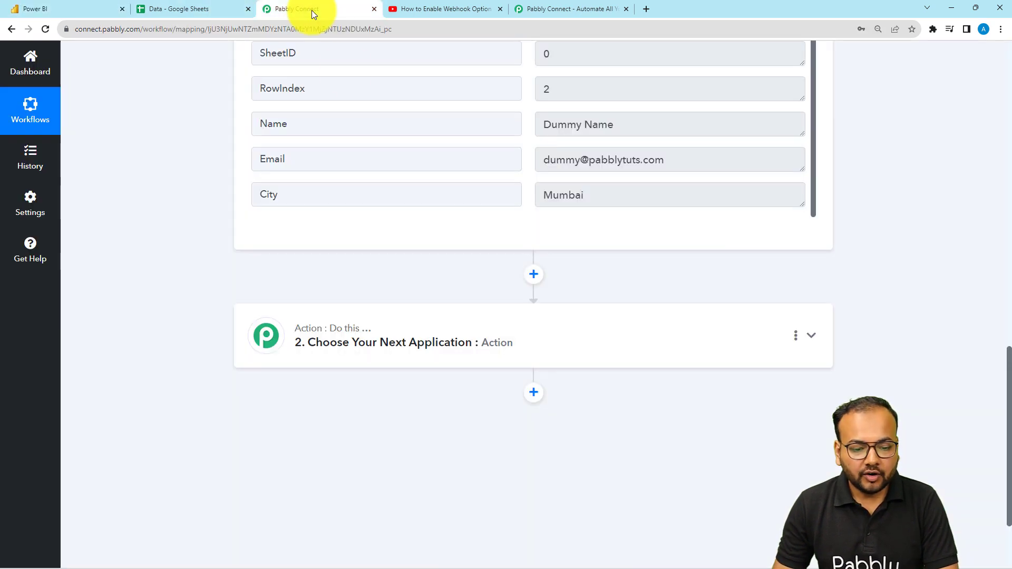
click(388, 343)
scroll(392, 347, down, 3)
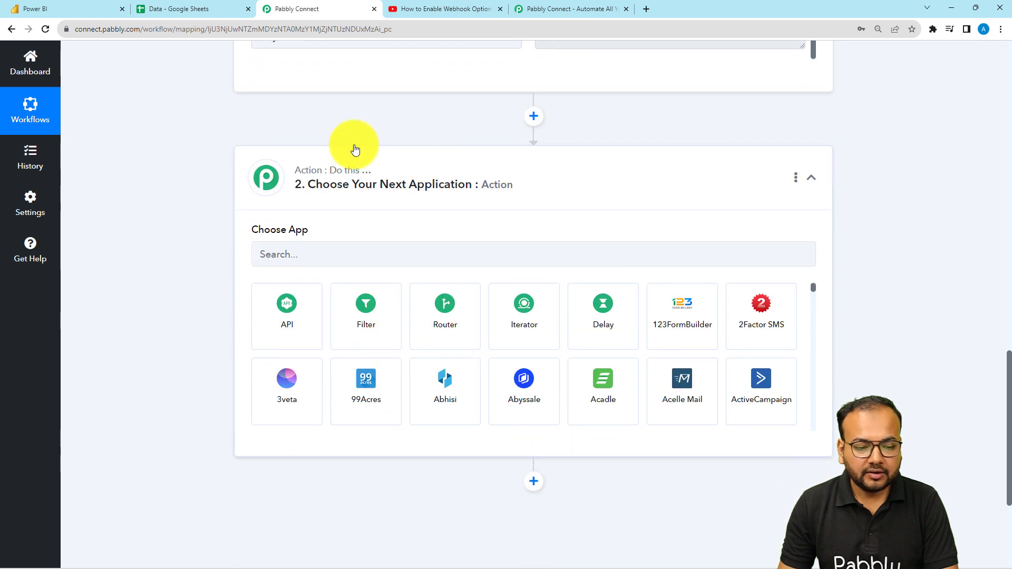
click(338, 245)
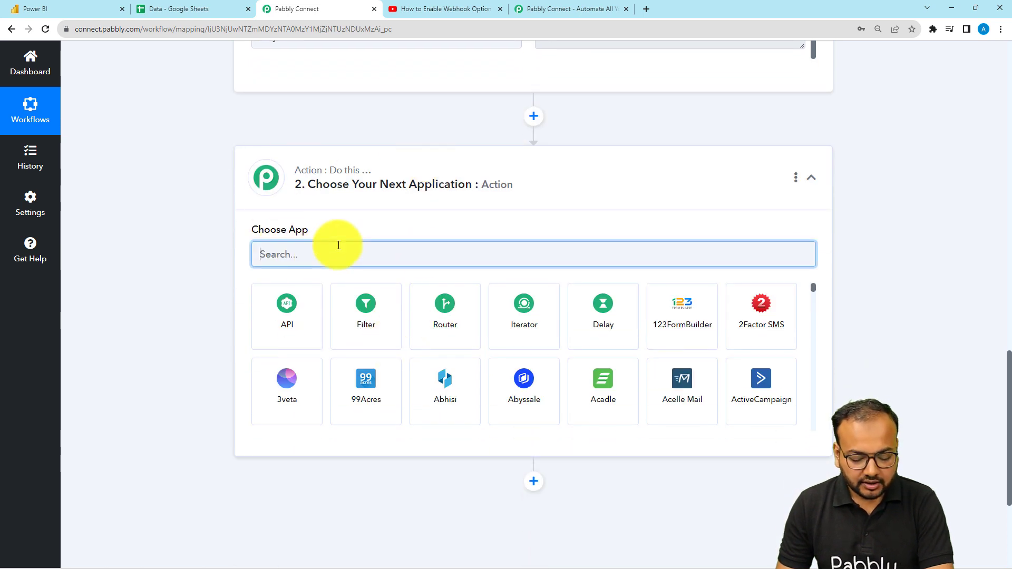
text(powe)
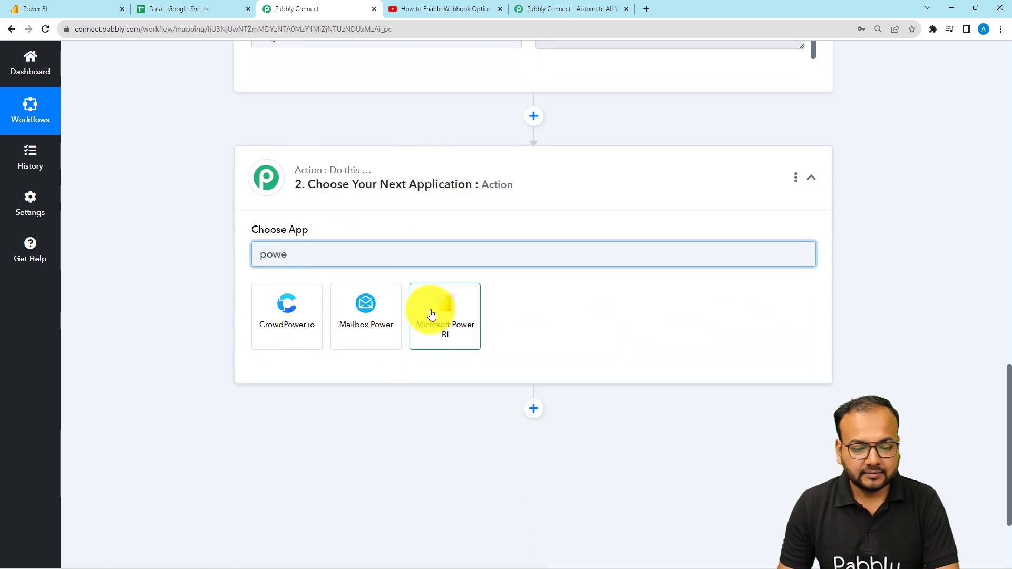
click(431, 314)
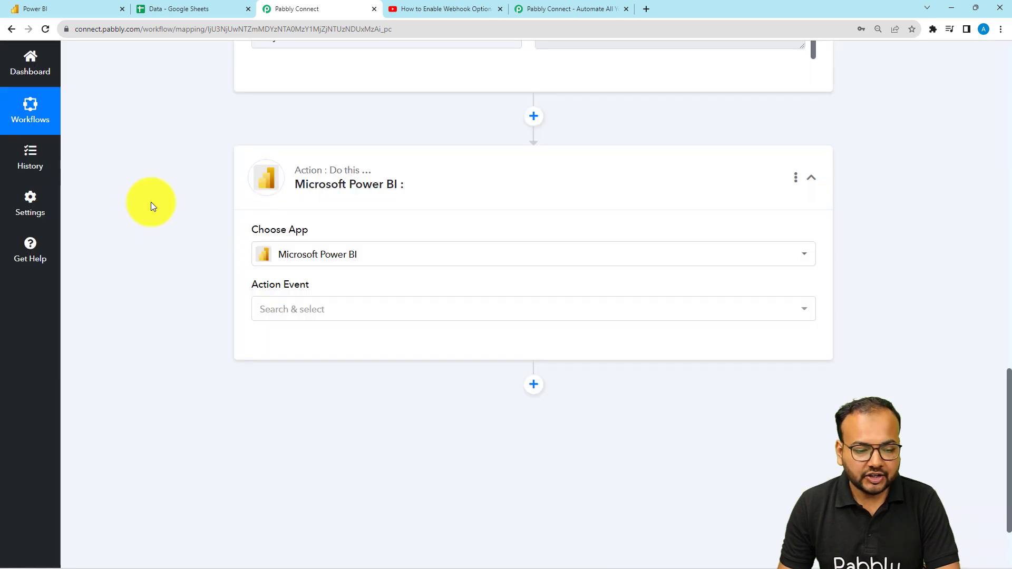
scroll(261, 215, down, 2)
click(272, 209)
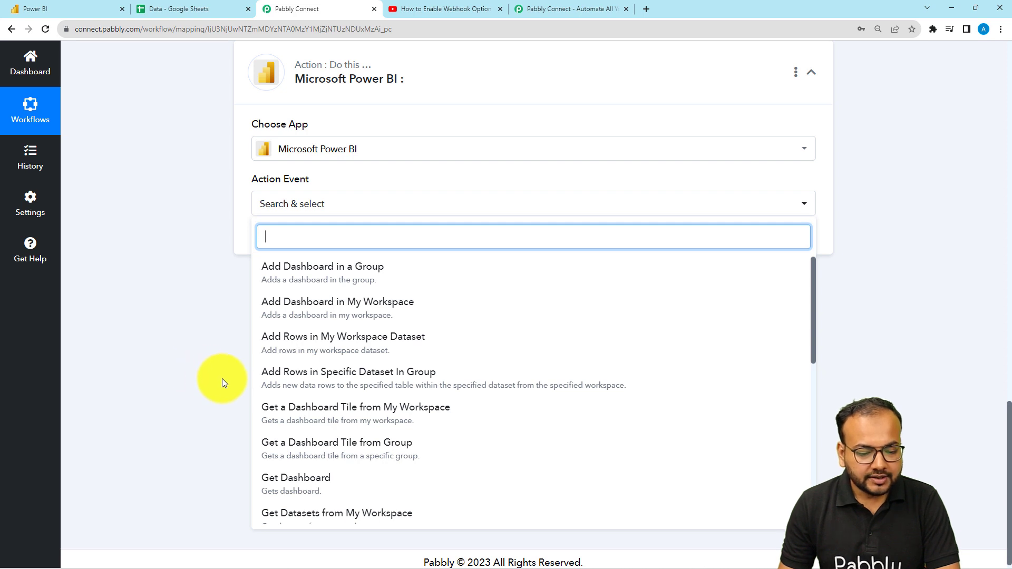
click(317, 379)
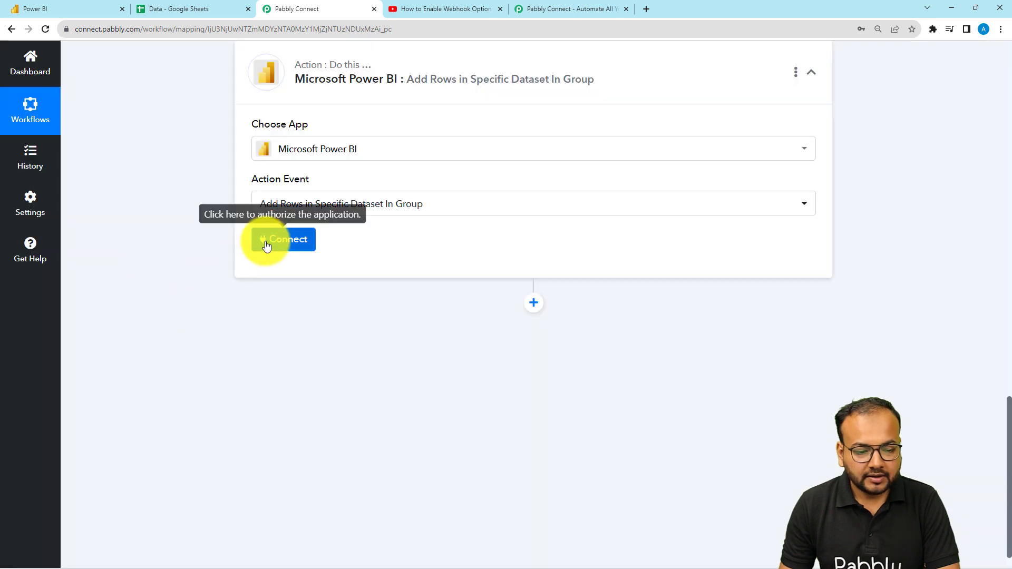
Add a new Microsoft Power BI connection, picking the signed-in Microsoft account and accepting the requested permissions
click(267, 245)
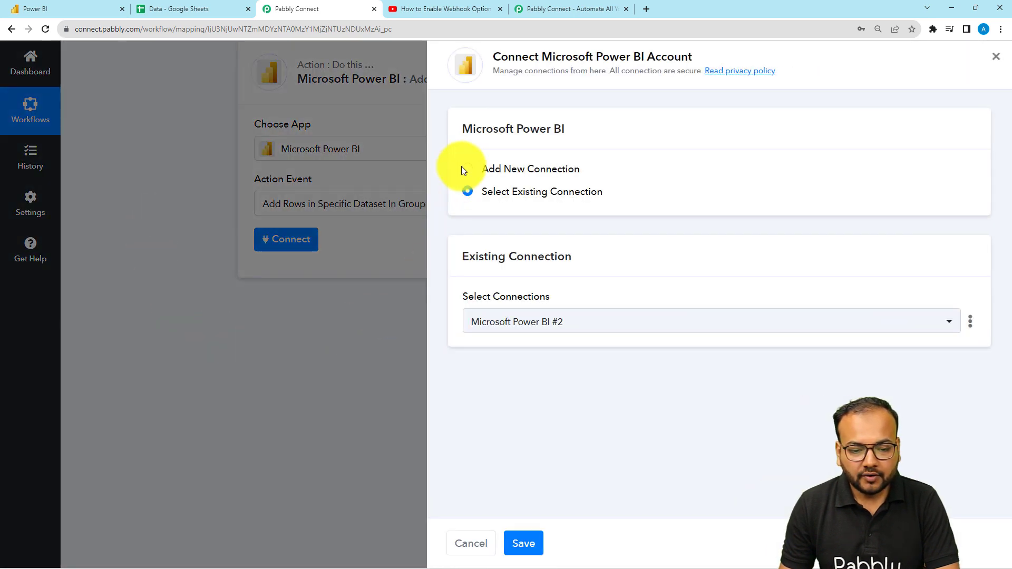
click(463, 169)
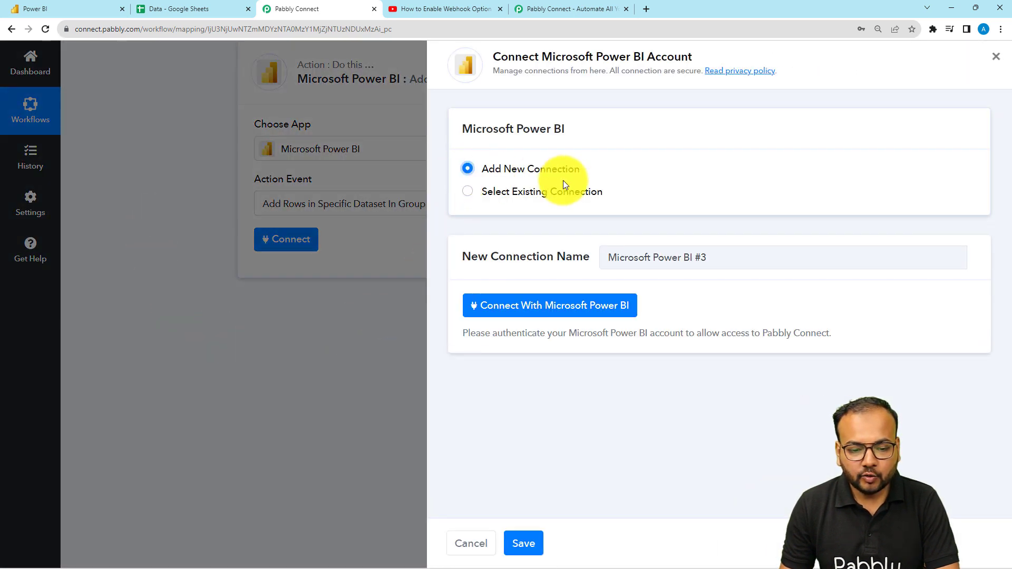
click(509, 312)
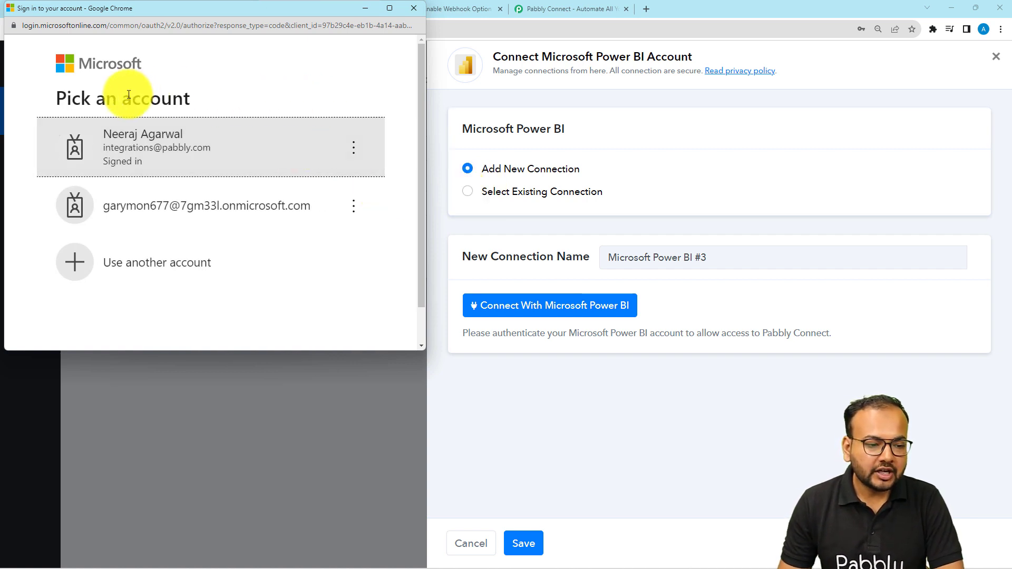
click(135, 158)
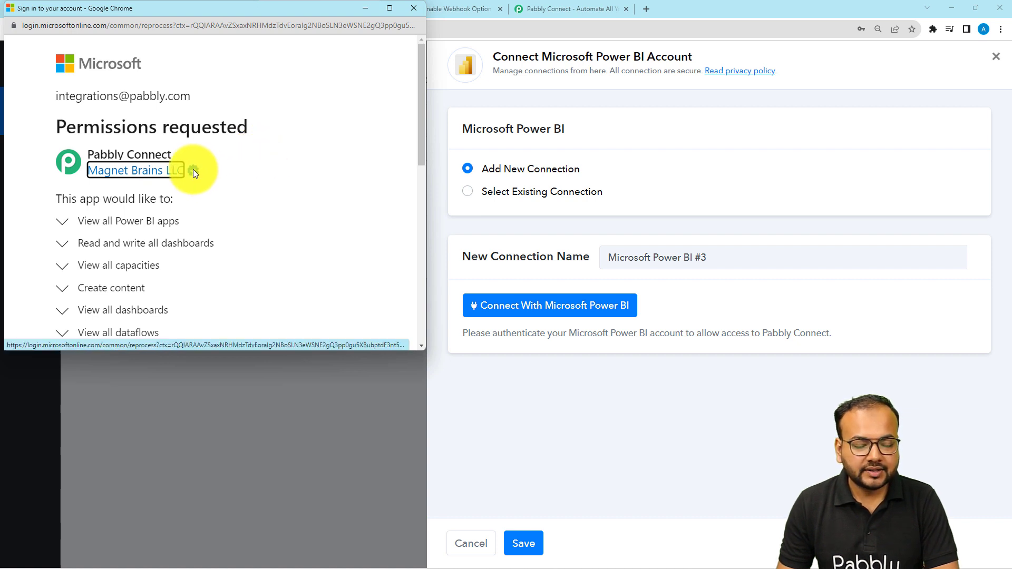
scroll(193, 169, down, 9)
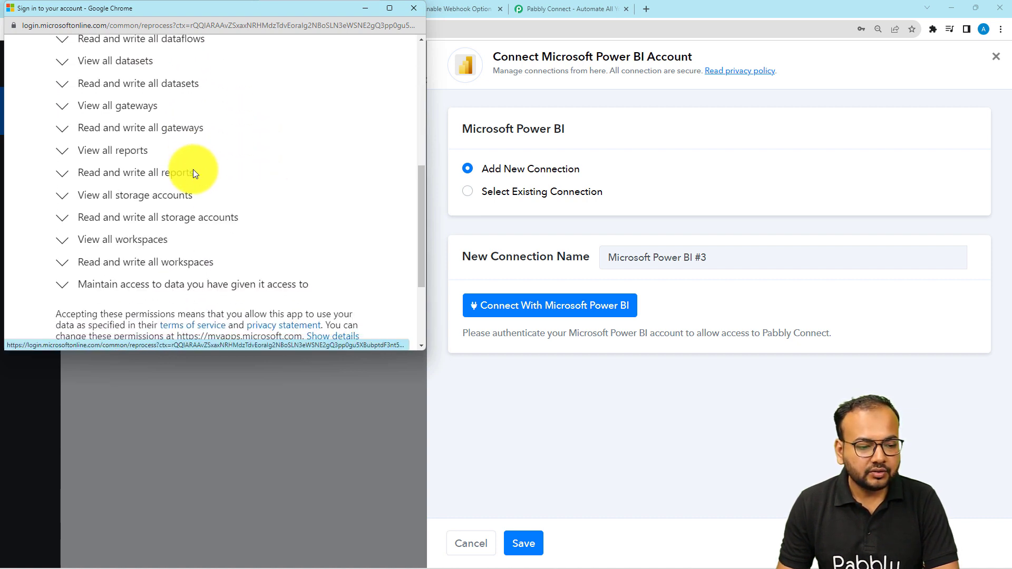
click(319, 250)
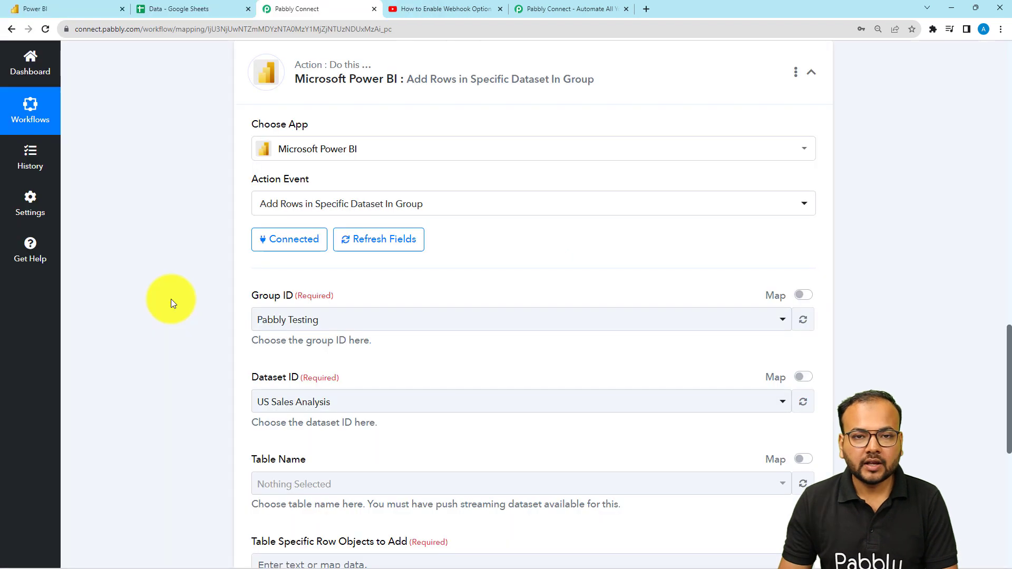
Select Pabbly Testing as the action's Group ID
scroll(171, 299, down, 2)
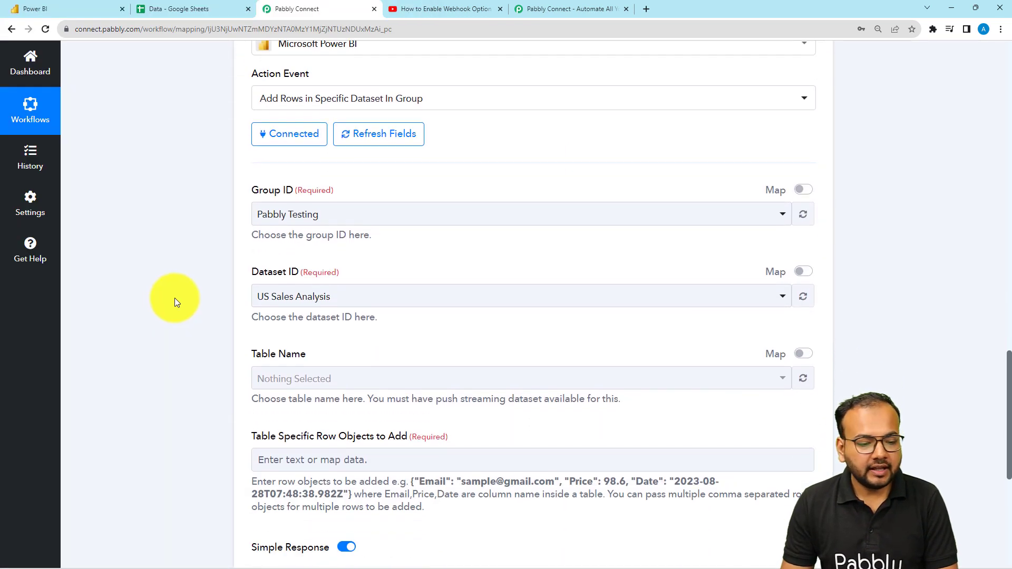
click(322, 224)
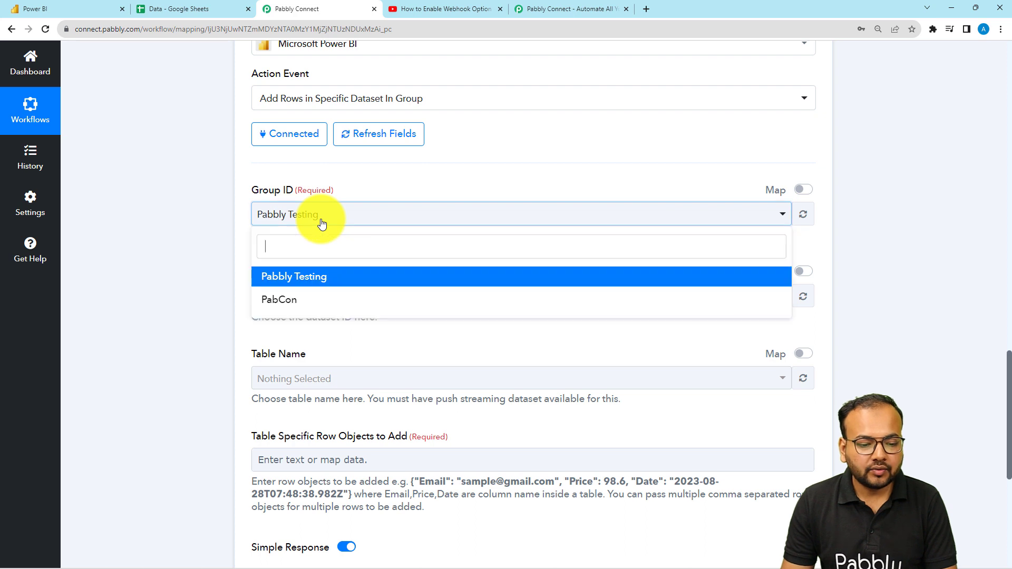
click(295, 277)
scroll(185, 213, down, 2)
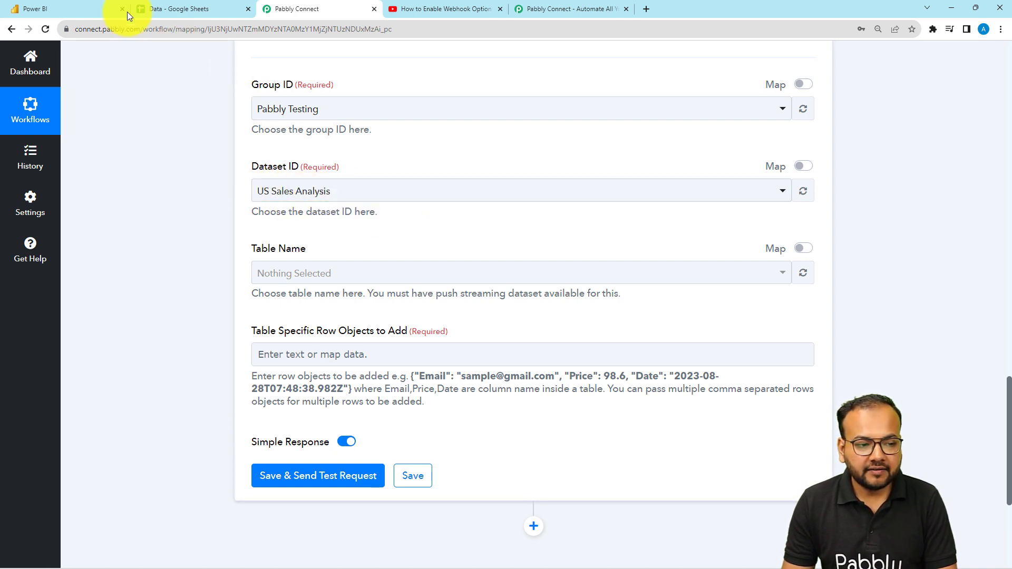
Select Test Dataset as the action's Dataset ID, leaving RealTimeData as the table
click(99, 6)
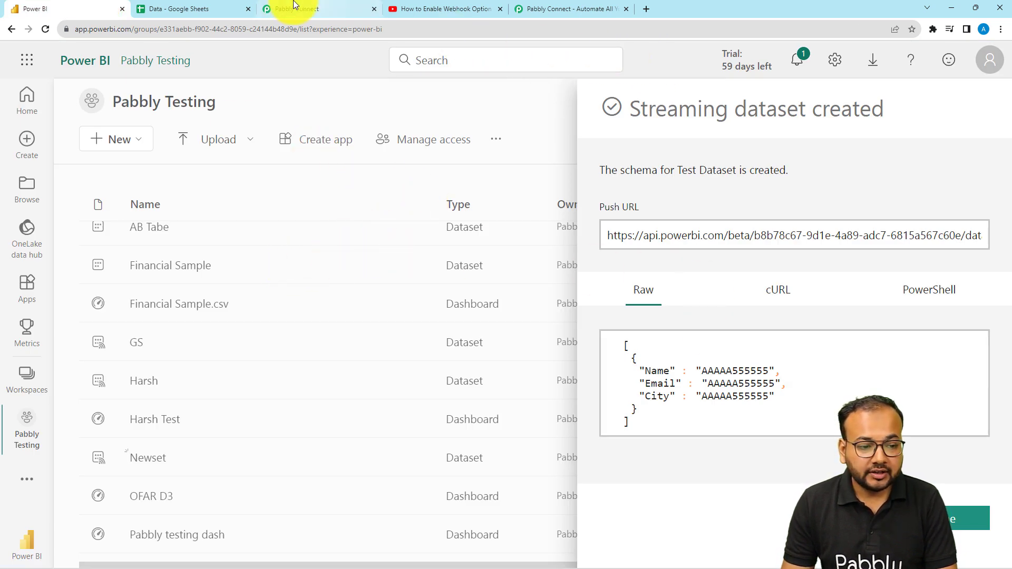
click(317, 6)
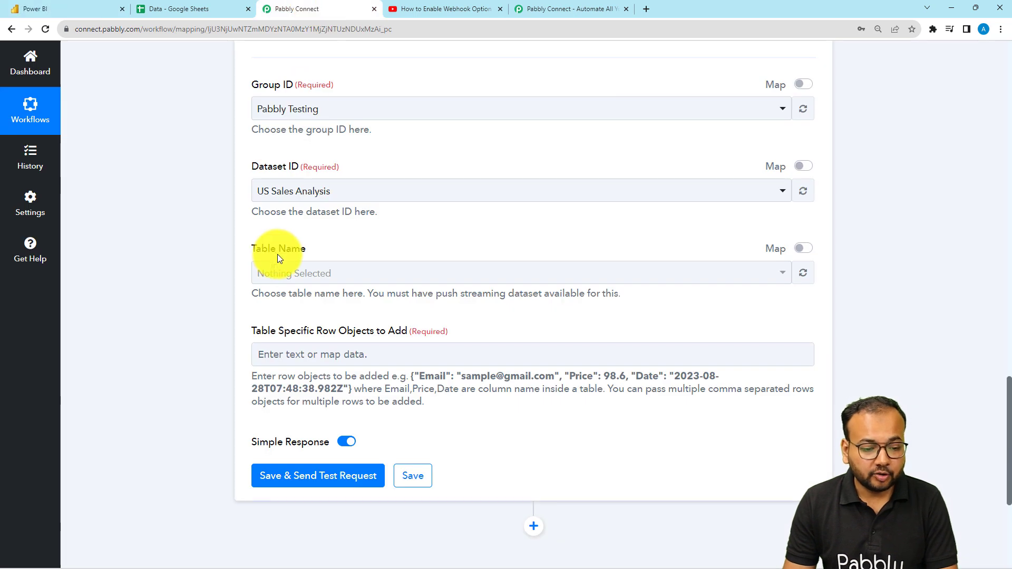
click(318, 193)
scroll(339, 339, down, 3)
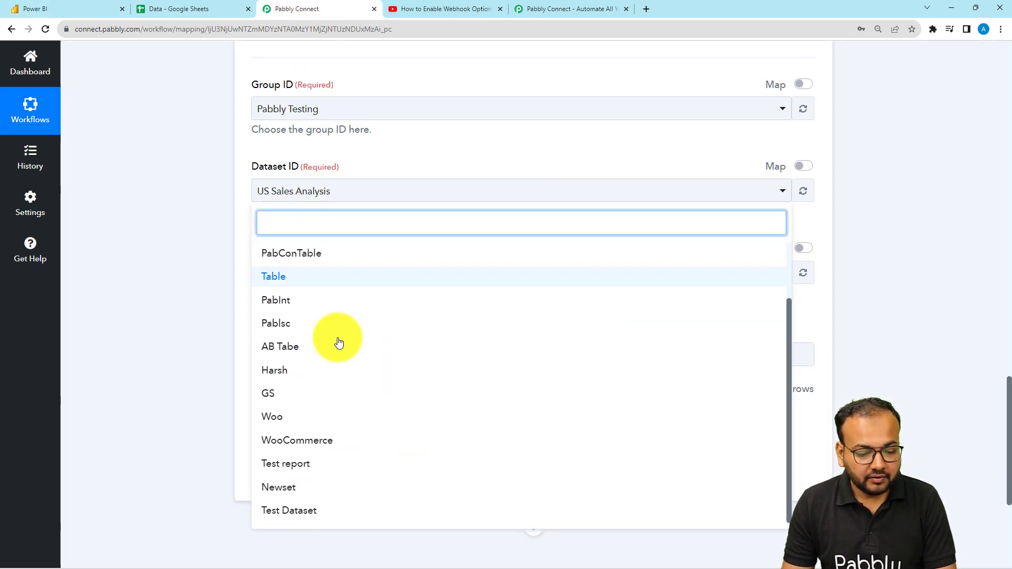
click(294, 509)
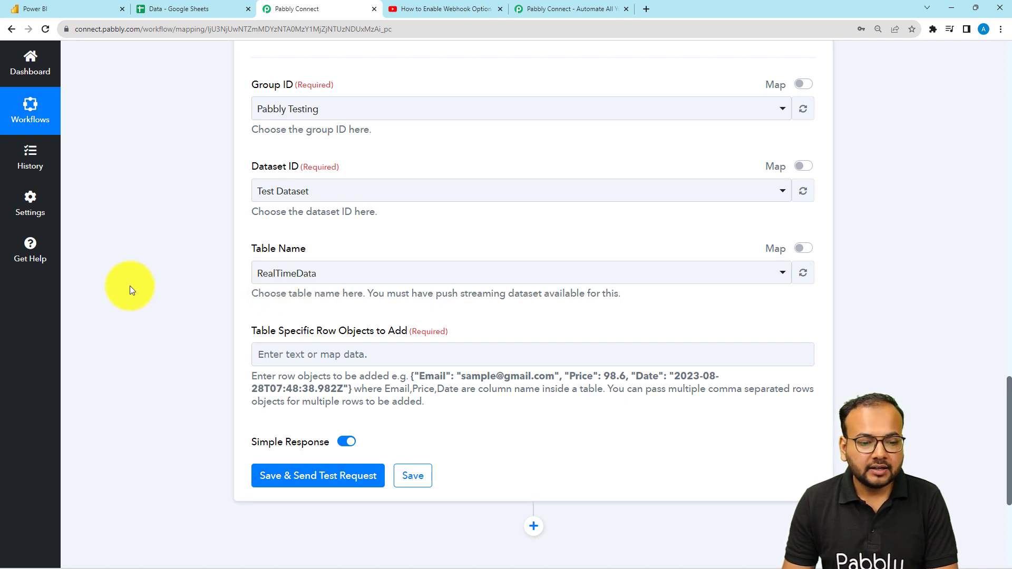
Copy the example row object from the field's help text and paste it into Table Specific Row Objects to Add
scroll(129, 285, down, 2)
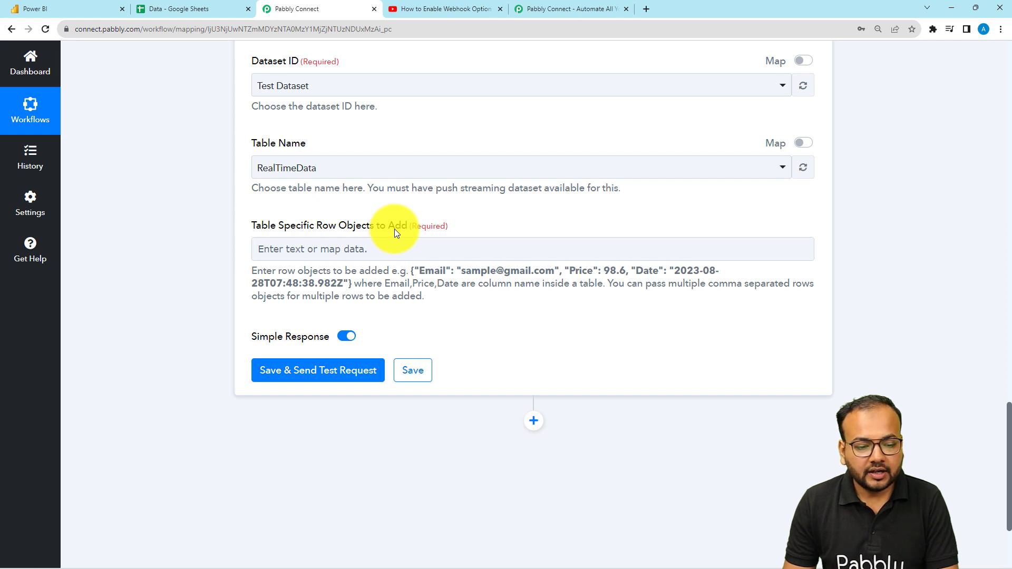
click(84, 8)
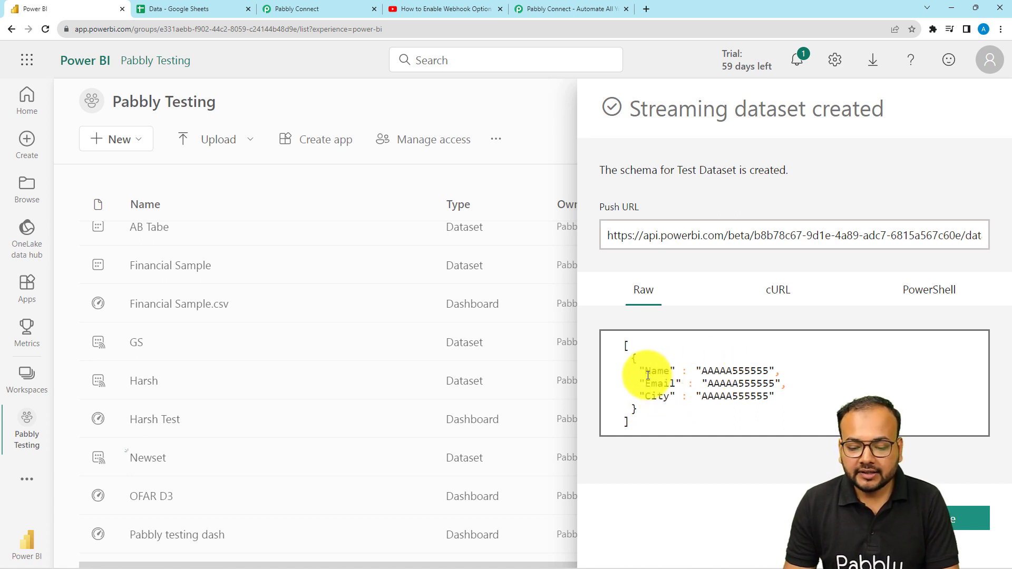
click(298, 9)
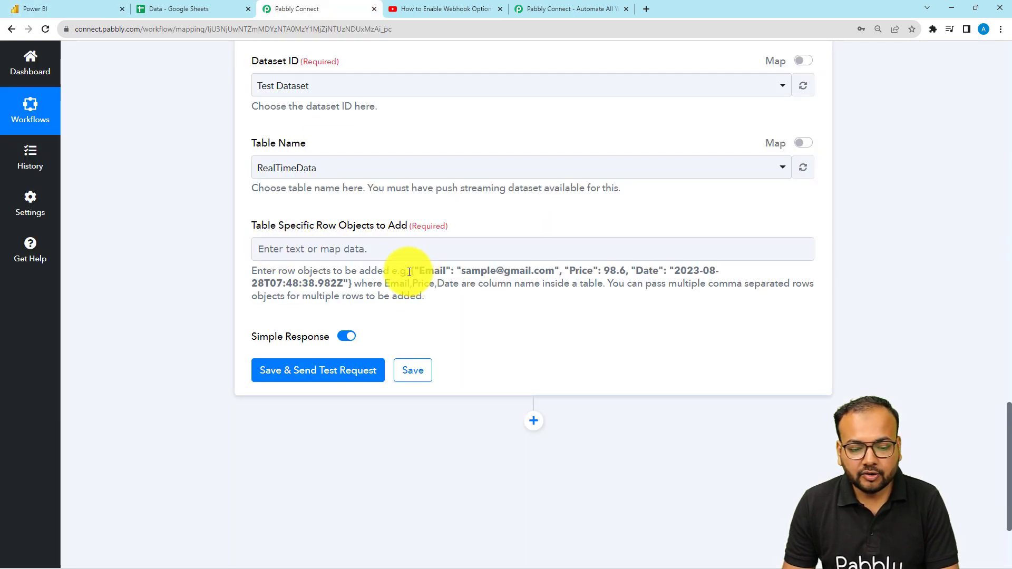
drag(410, 272, 581, 289)
drag(375, 290, 349, 288)
key(ctrl+c)
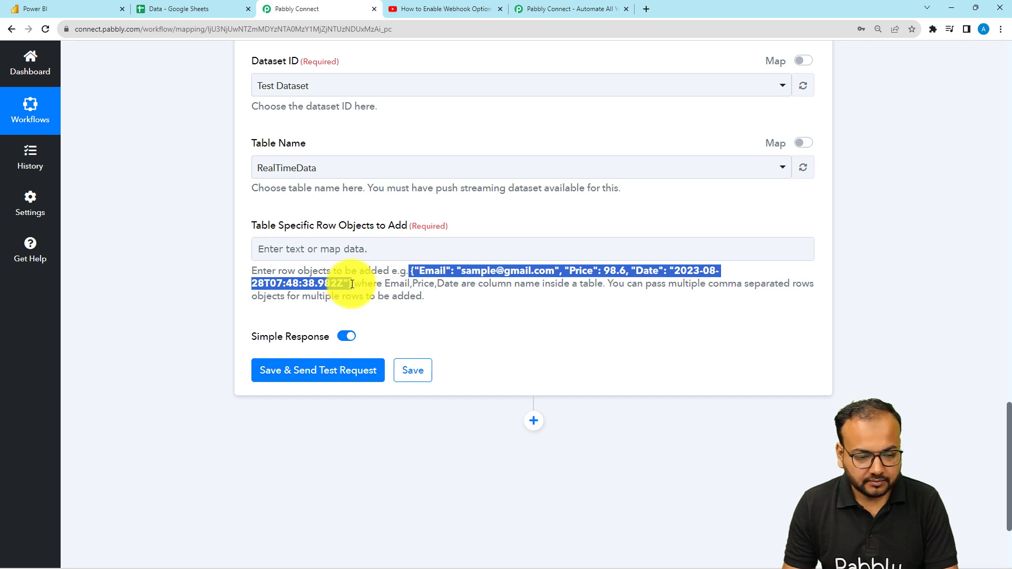
click(349, 247)
key(ctrl+v)
click(214, 268)
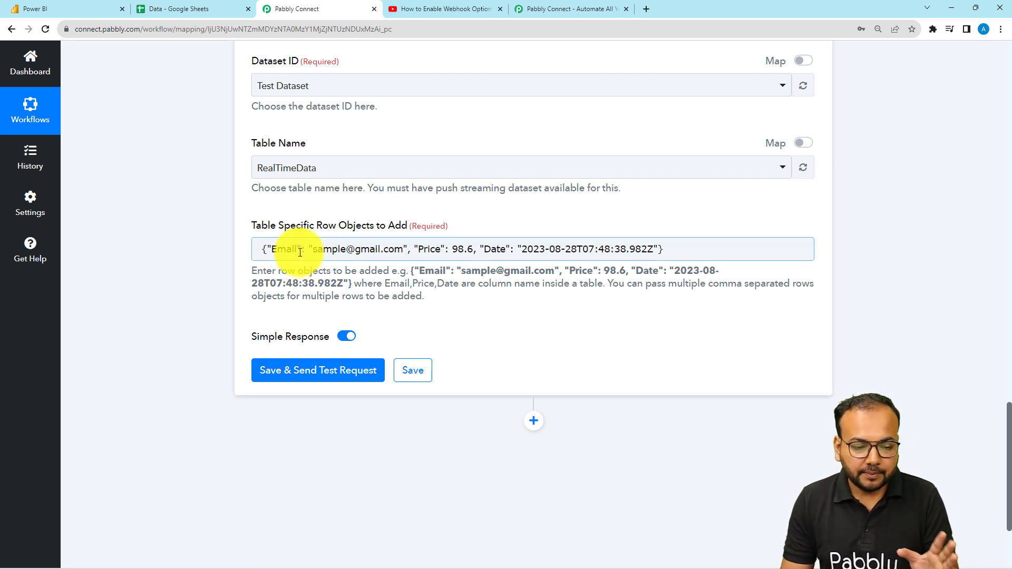
Edit the pasted row object to {"Email": "", "Name": "", "City": ""} with empty values
click(404, 251)
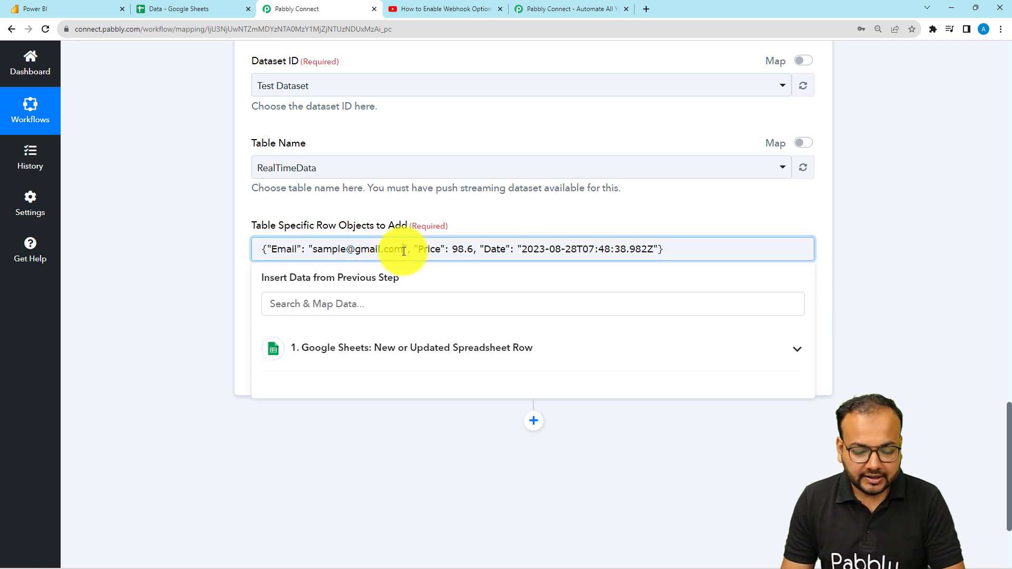
key(BackSpace)
key(BackSpace)
key(BackSpace)
key(BackSpace)
key(BackSpace)
key(BackSpace)
key(BackSpace)
key(BackSpace)
key(BackSpace)
key(BackSpace)
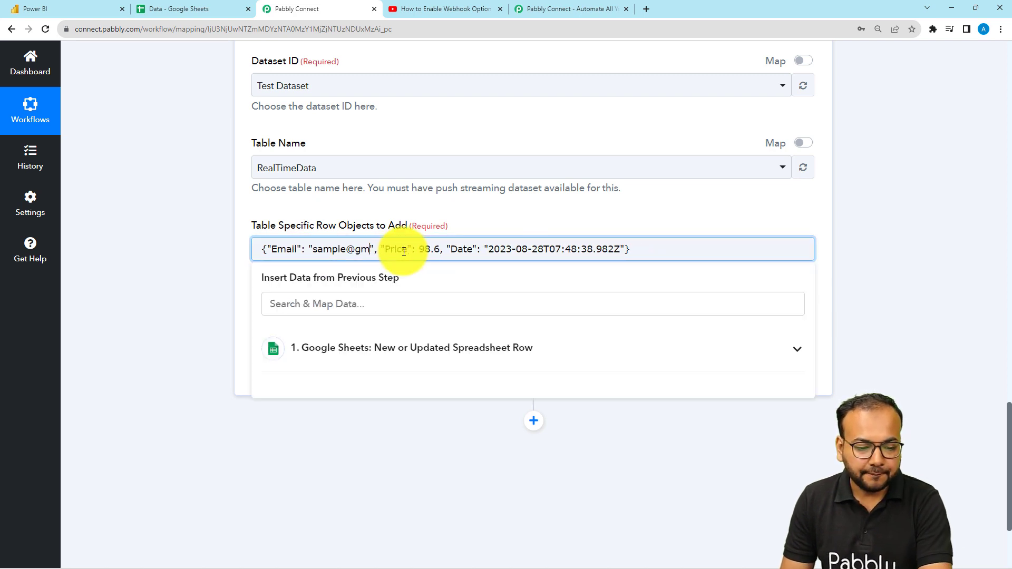
key(BackSpace)
key(BackSpace)
key(BackSpace)
key(BackSpace)
key(BackSpace)
key(BackSpace)
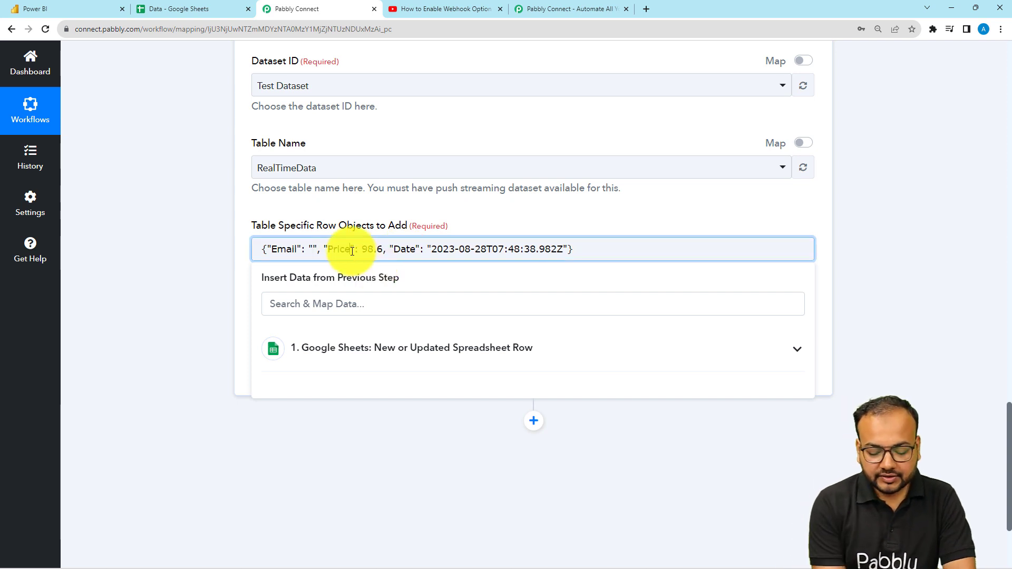
key(BackSpace)
key(BackSpace)
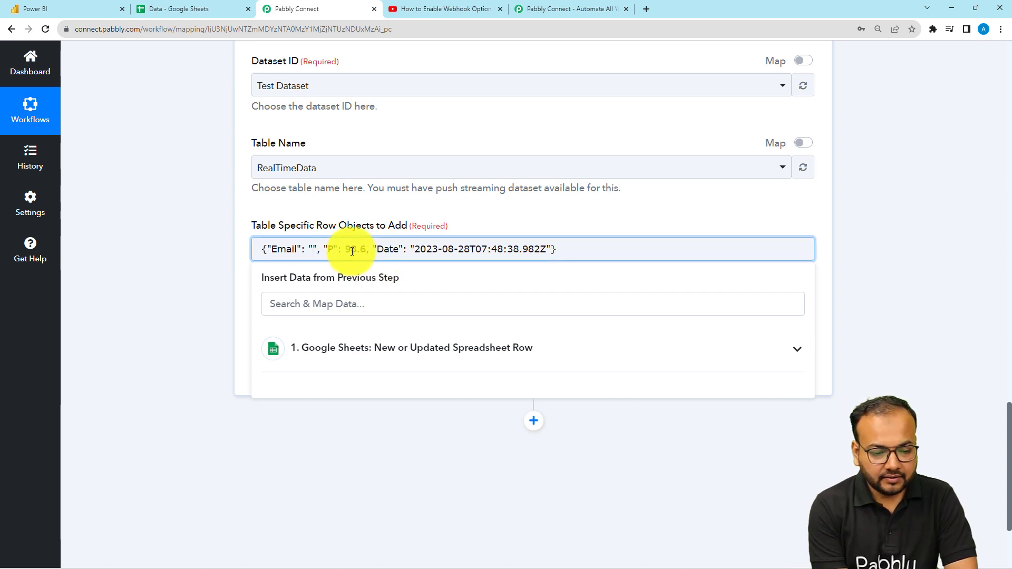
text(N)
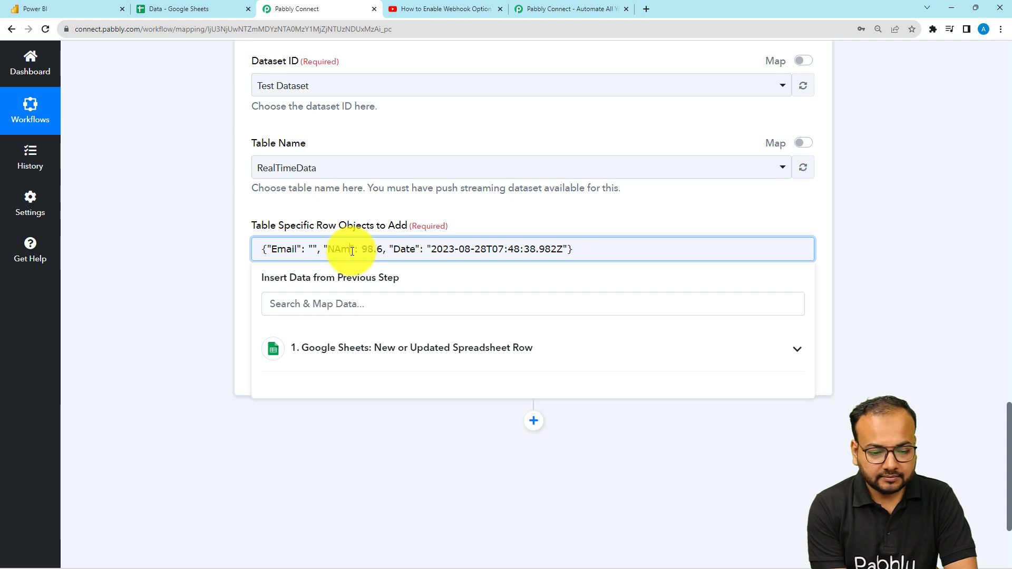
text(ame": "", "City":)
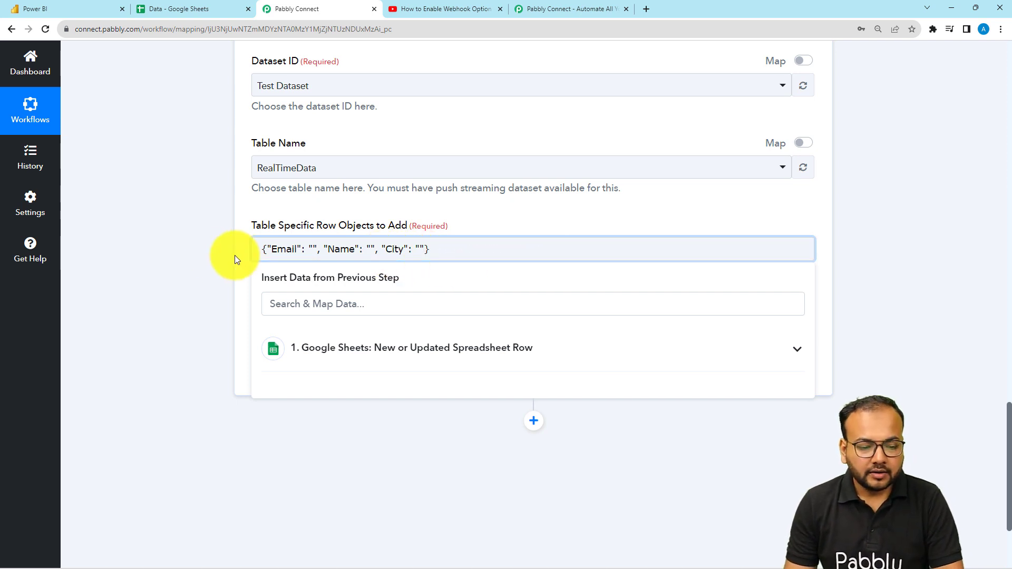
click(198, 255)
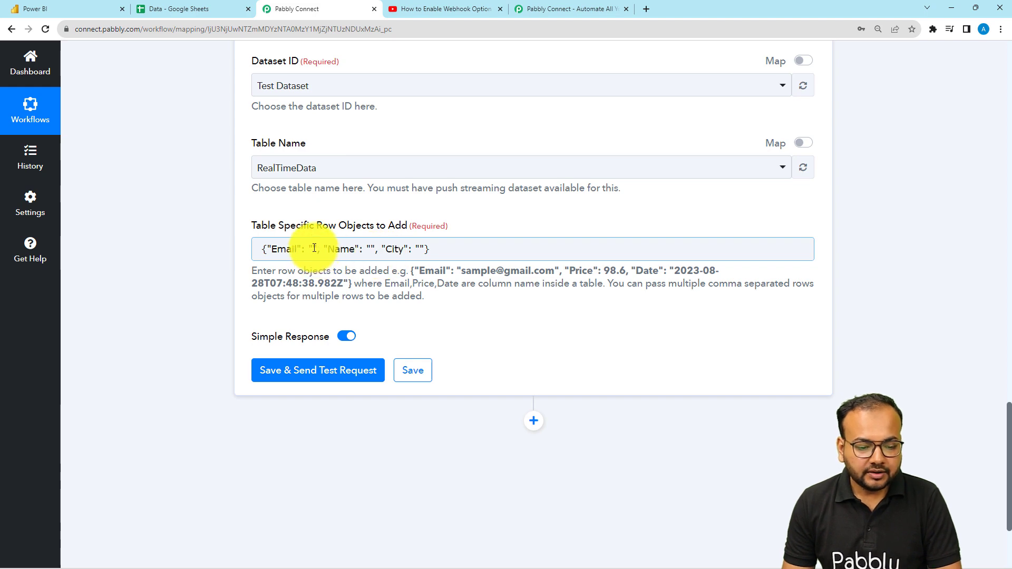
Review the Google Sheets trigger response fields for Name, Email and City
scroll(141, 217, up, 15)
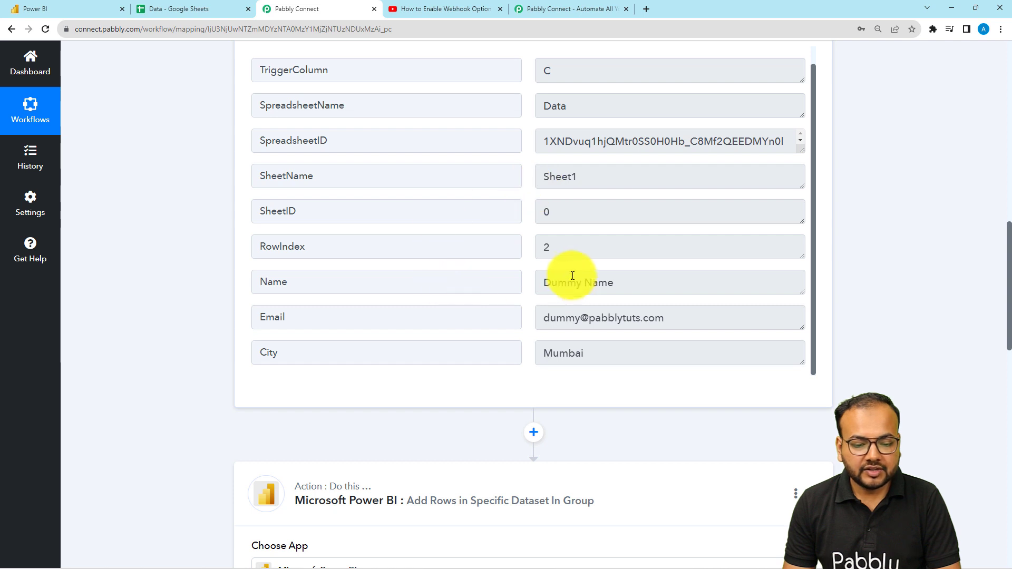
drag(287, 282, 244, 283)
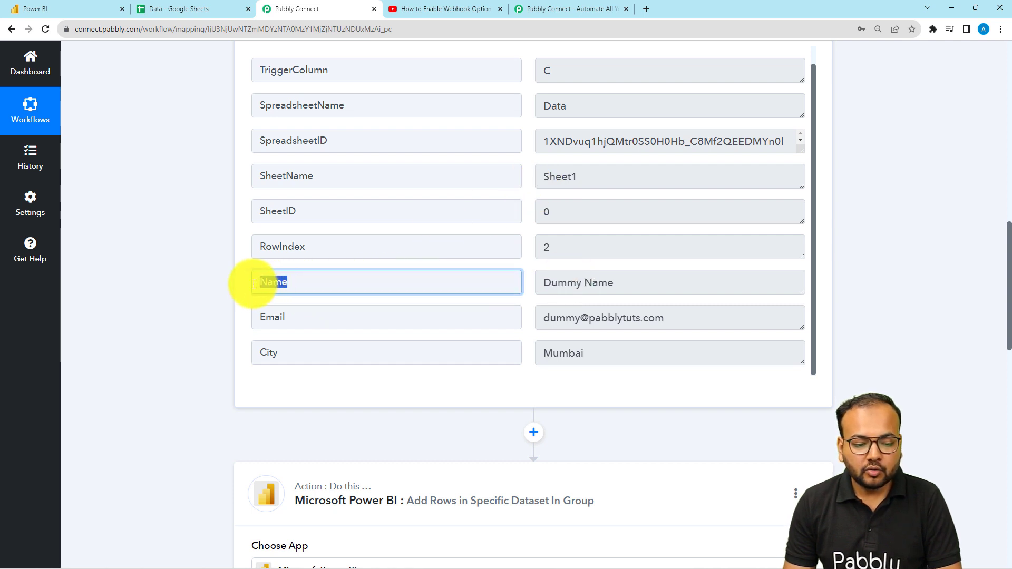
drag(289, 317, 248, 327)
double_click(271, 355)
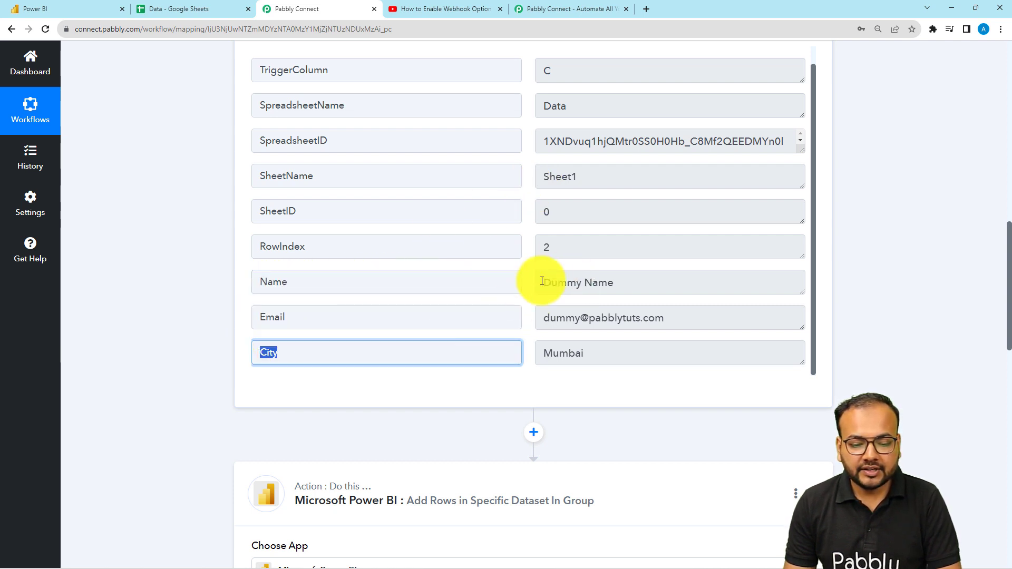
drag(614, 283, 523, 290)
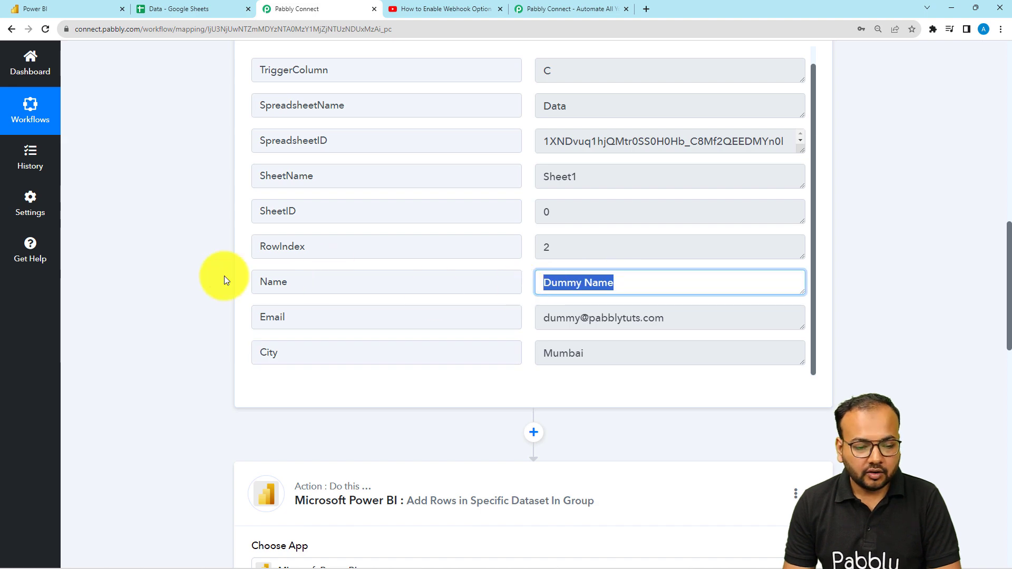
scroll(221, 278, down, 2)
scroll(217, 278, down, 10)
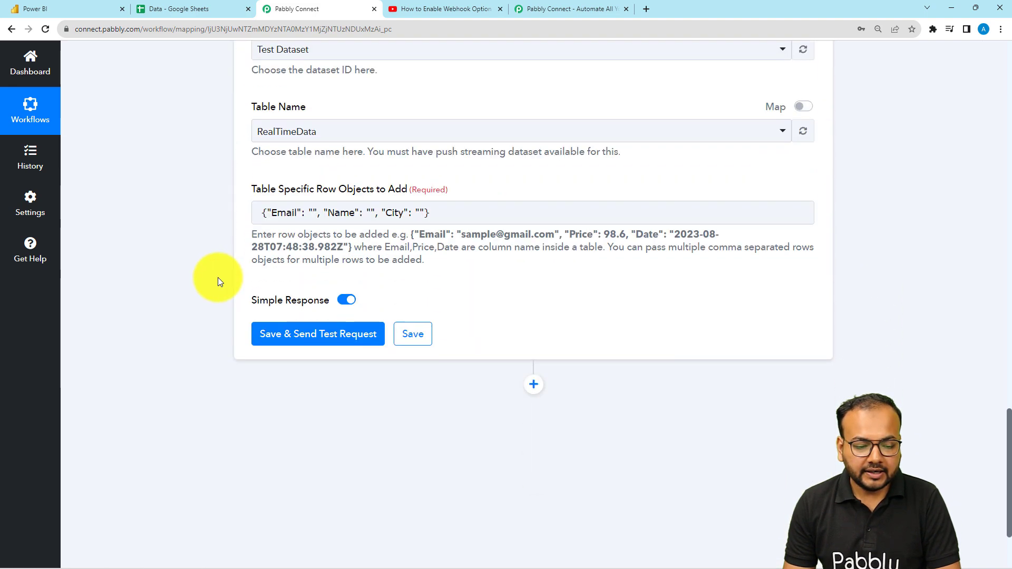
Map the Google Sheets Email, Name and City fields into the matching empty values of the row object
click(313, 192)
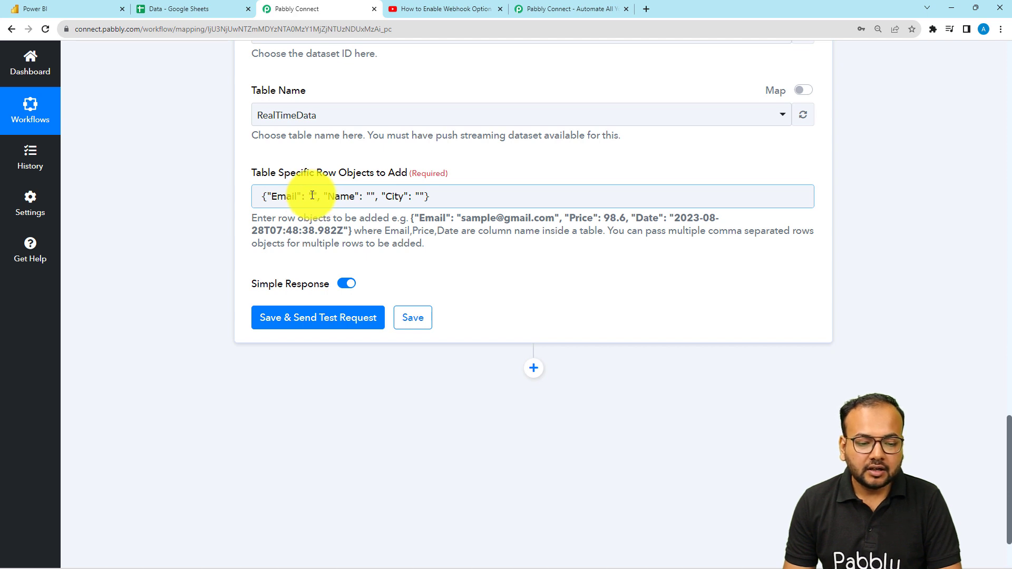
click(313, 196)
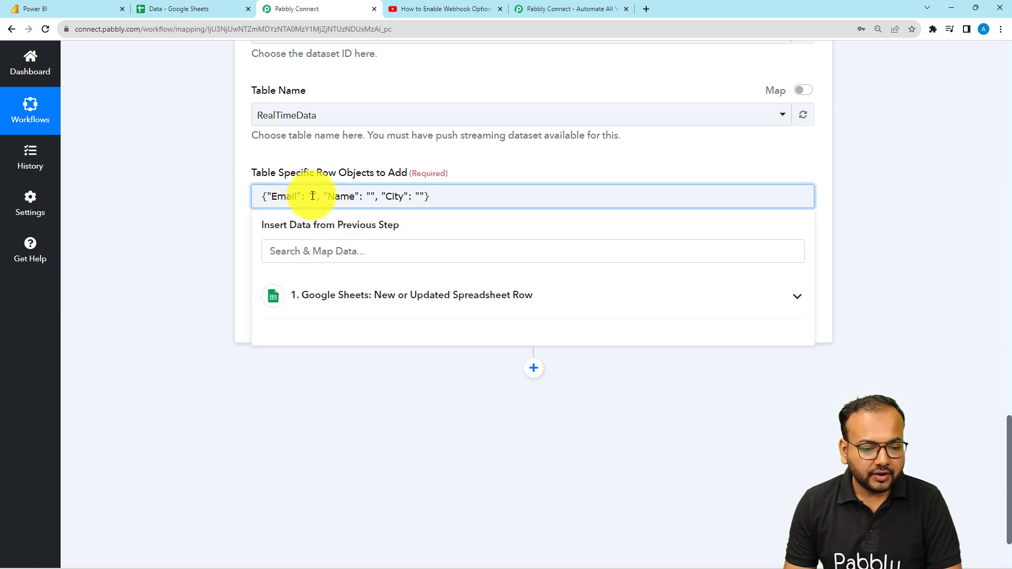
scroll(195, 213, down, 2)
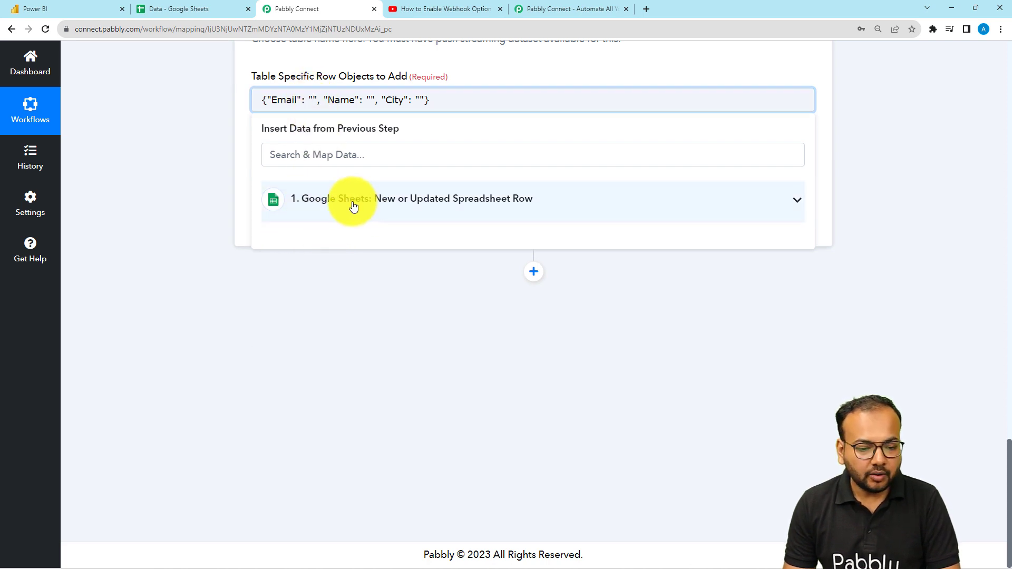
click(337, 209)
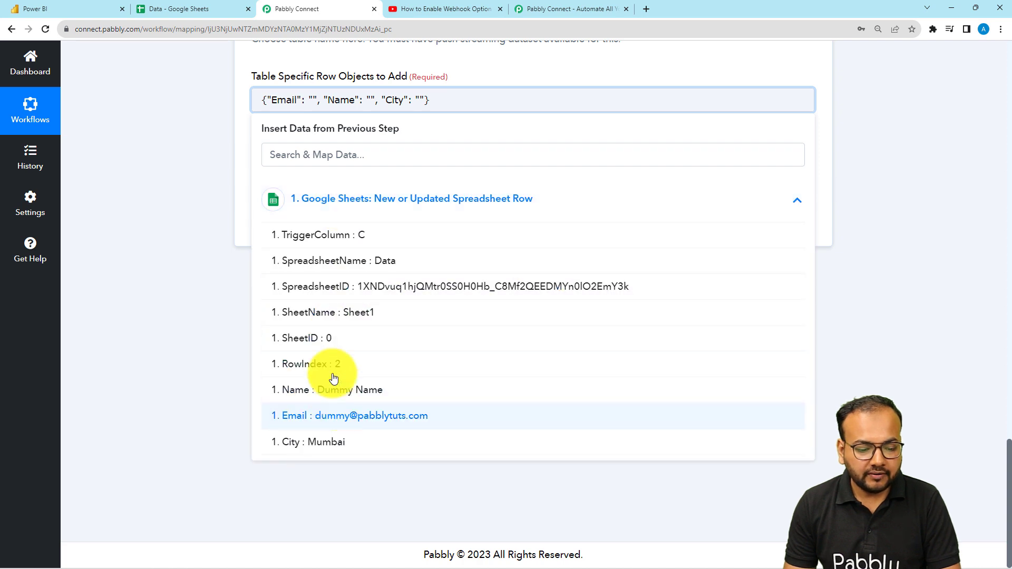
click(319, 417)
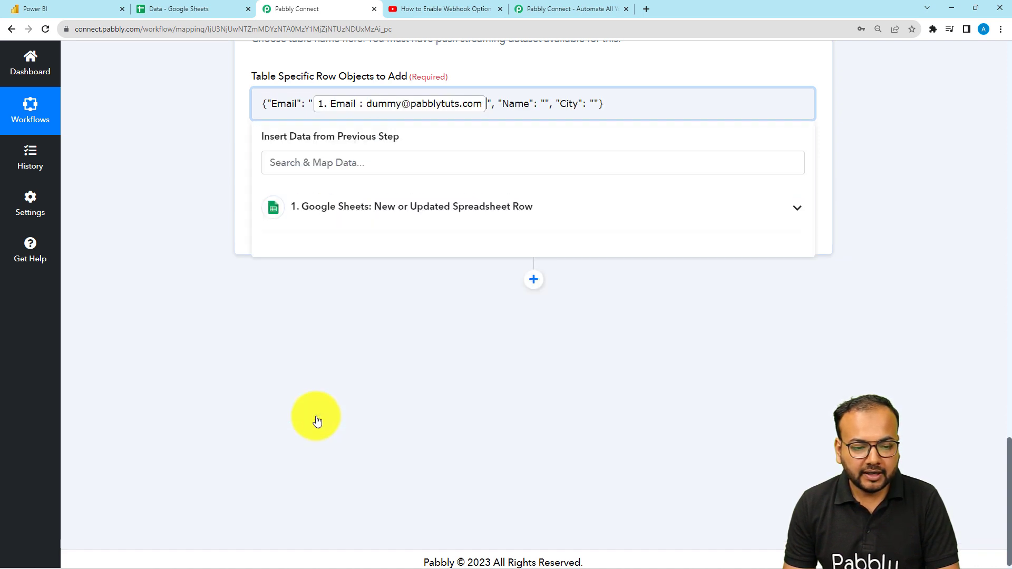
click(545, 103)
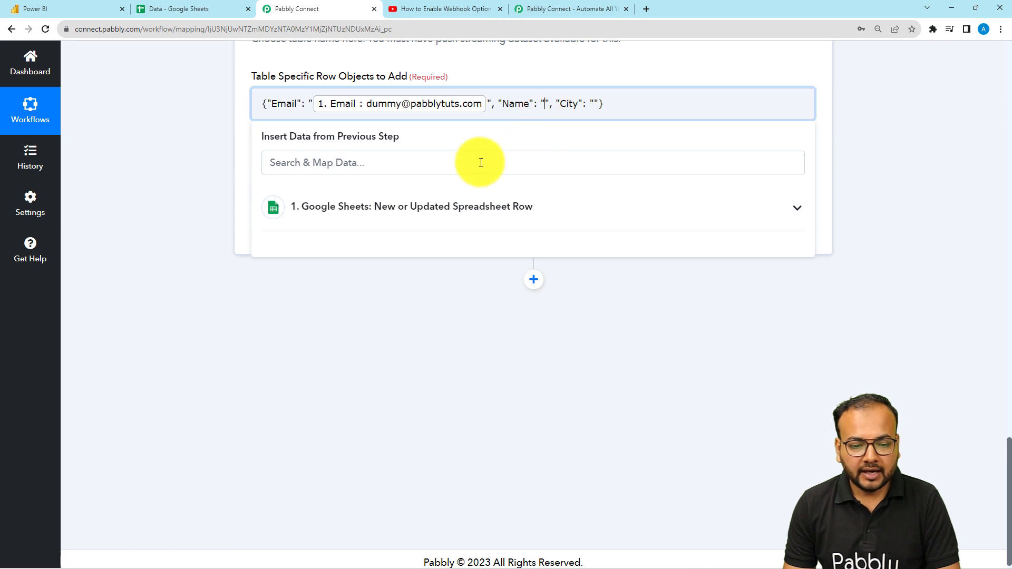
click(429, 207)
click(348, 397)
click(715, 108)
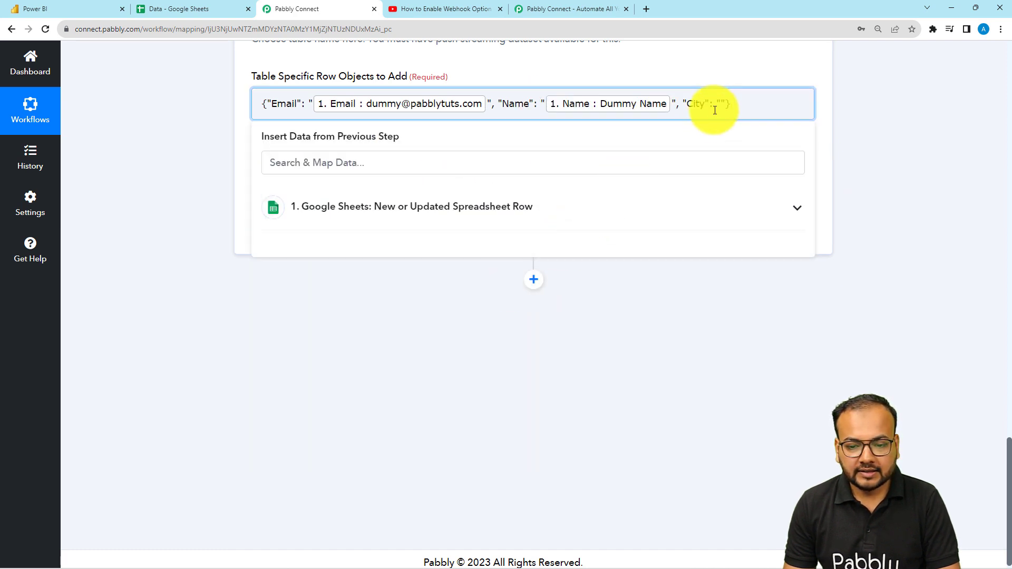
click(560, 201)
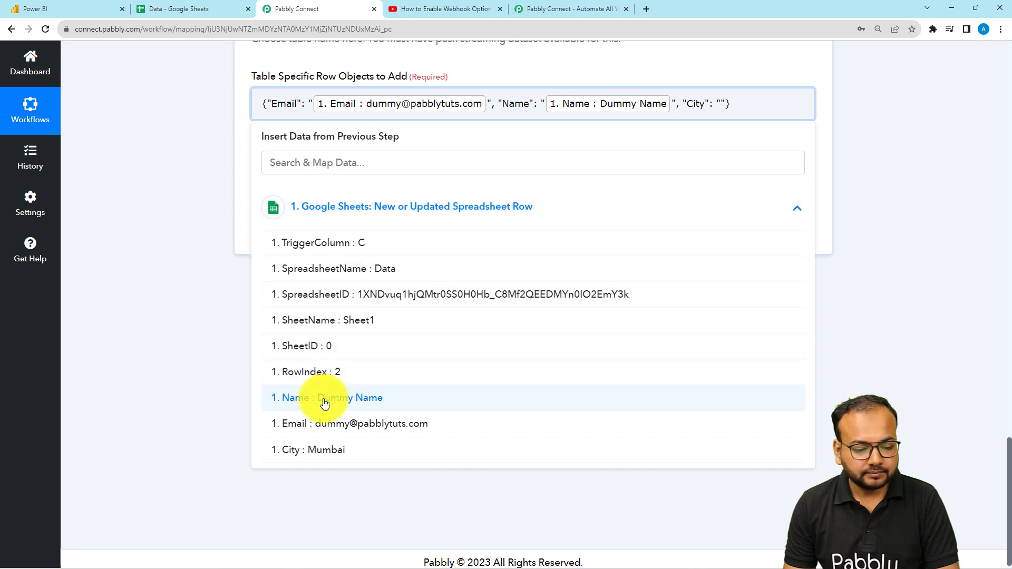
click(326, 452)
click(195, 240)
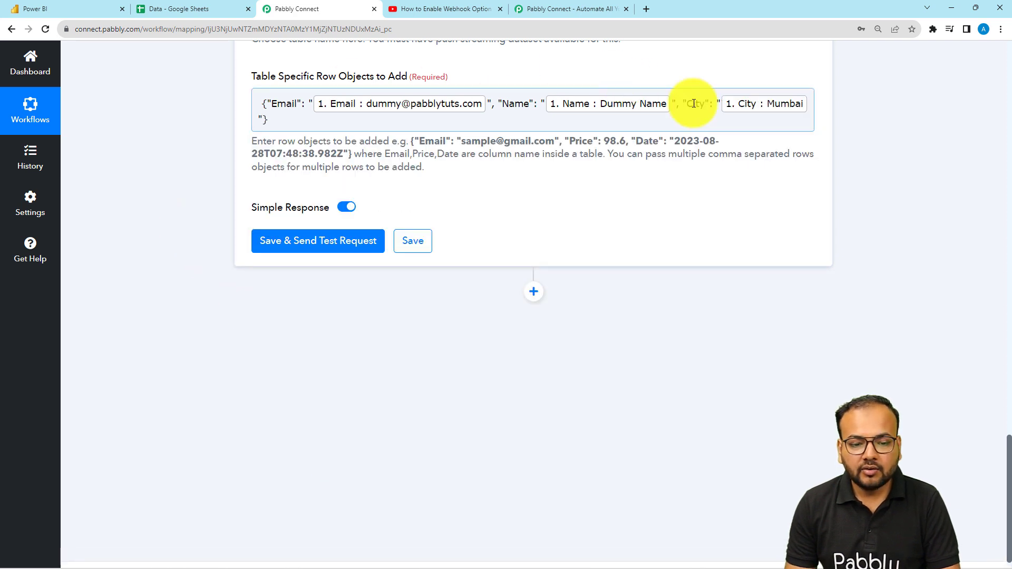
In Power BI, close the streaming dataset panel and start a new report from Test Dataset
scroll(189, 161, up, 1)
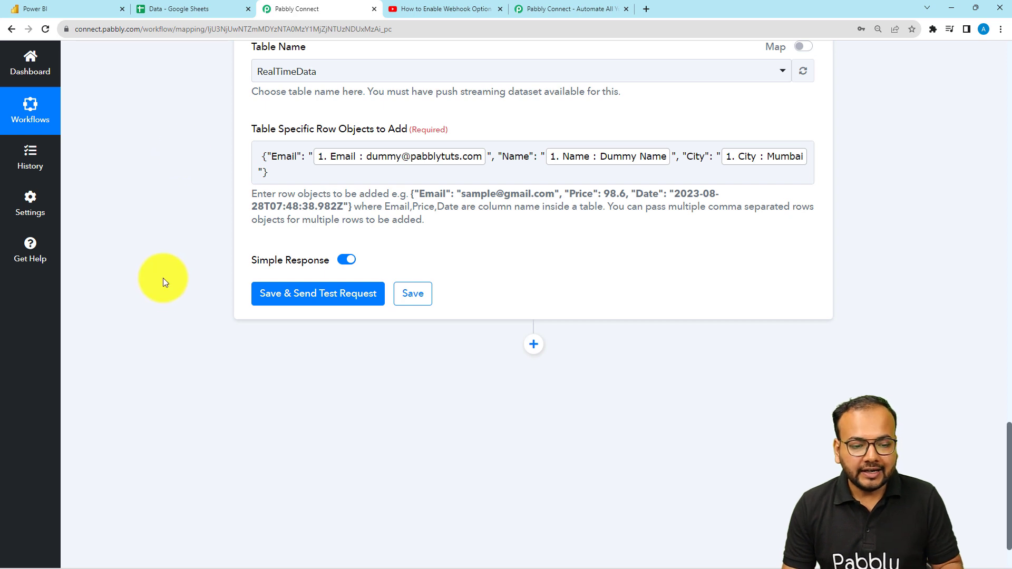
click(57, 8)
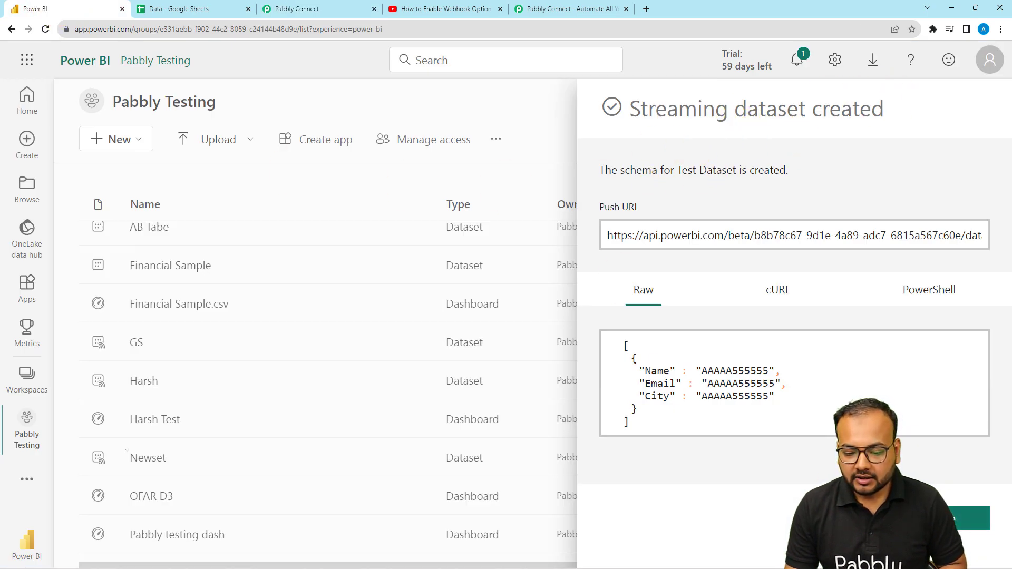
click(964, 518)
scroll(190, 322, down, 3)
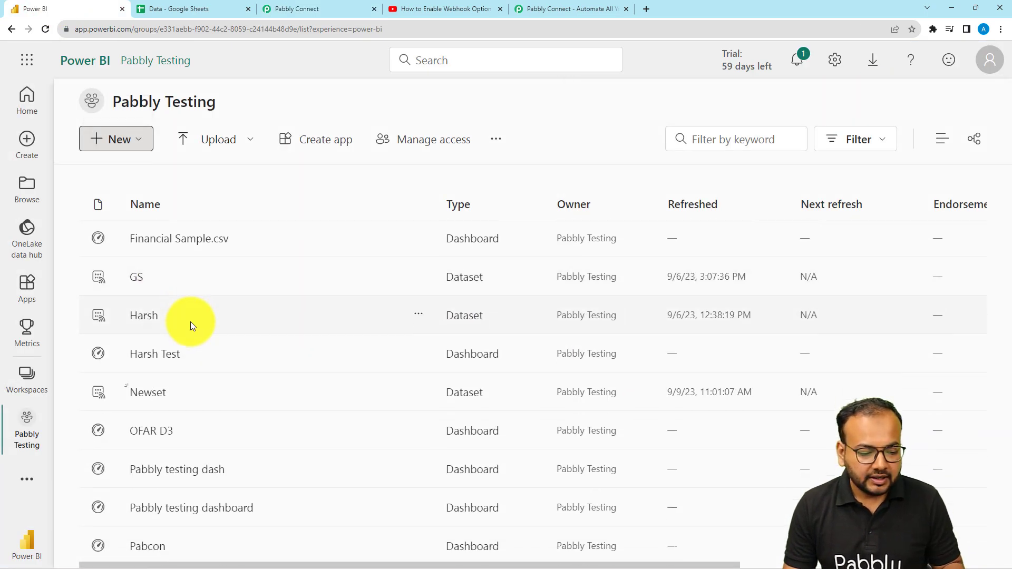
scroll(191, 321, down, 10)
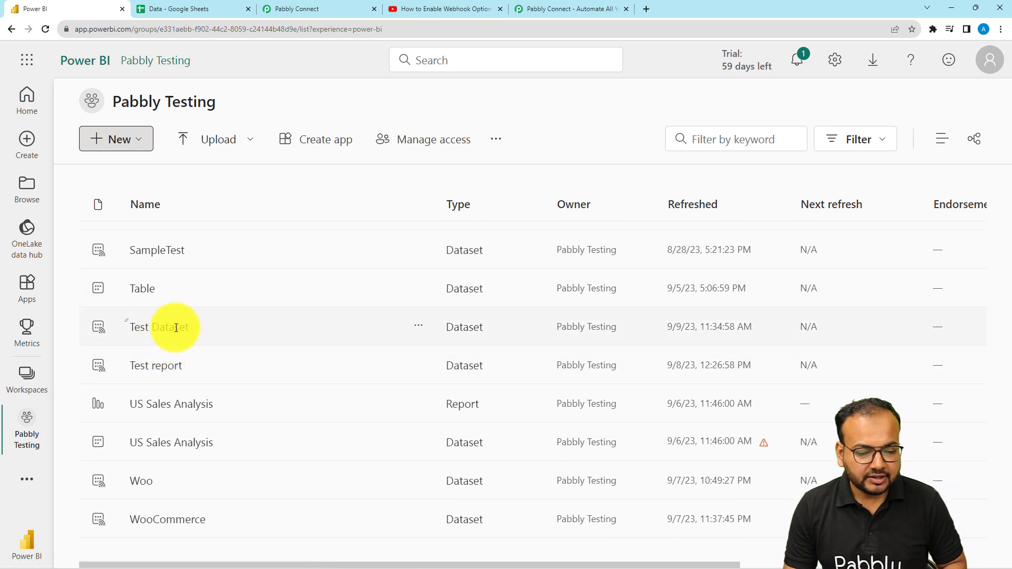
click(418, 328)
click(434, 363)
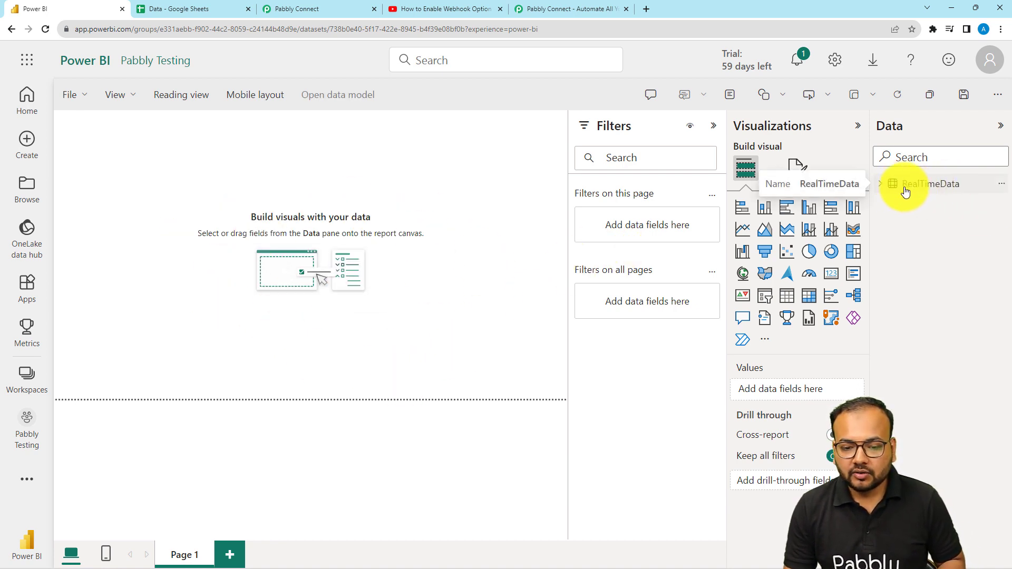
Save the Power BI action and send a test request with the mapped row data
click(356, 8)
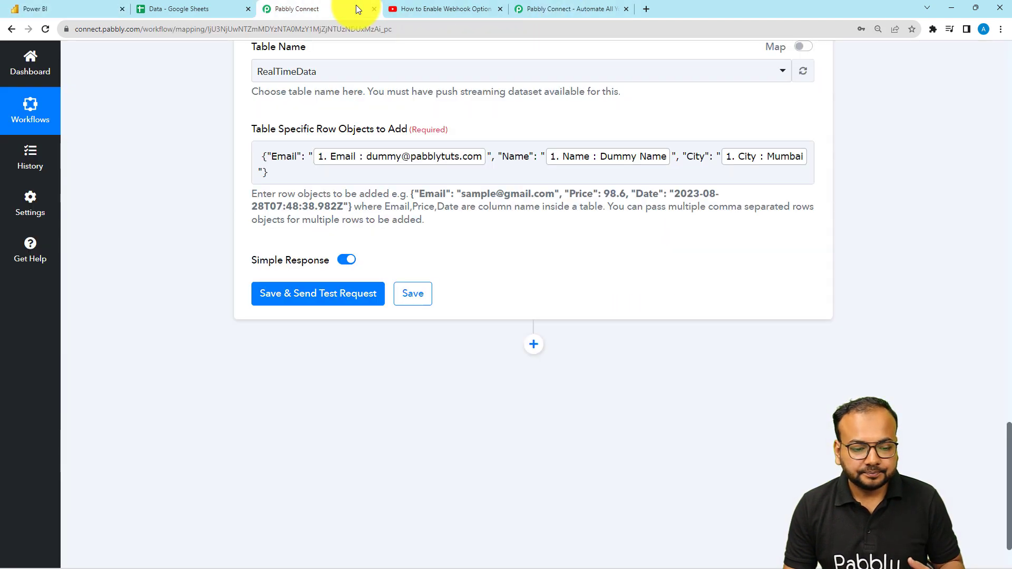
click(290, 300)
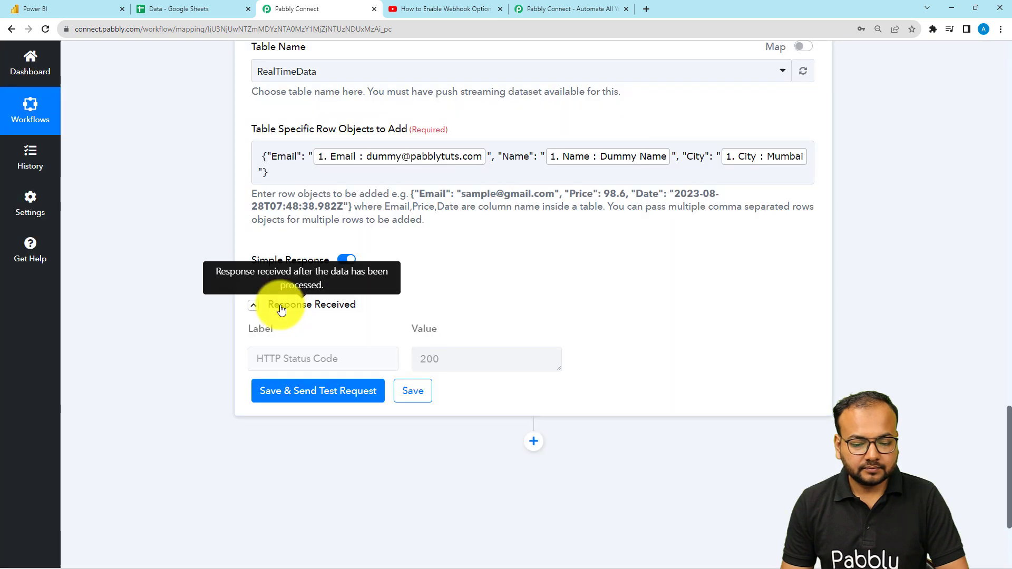
Build a report visual from the RealTimeData table's City, Email and Name fields
click(82, 13)
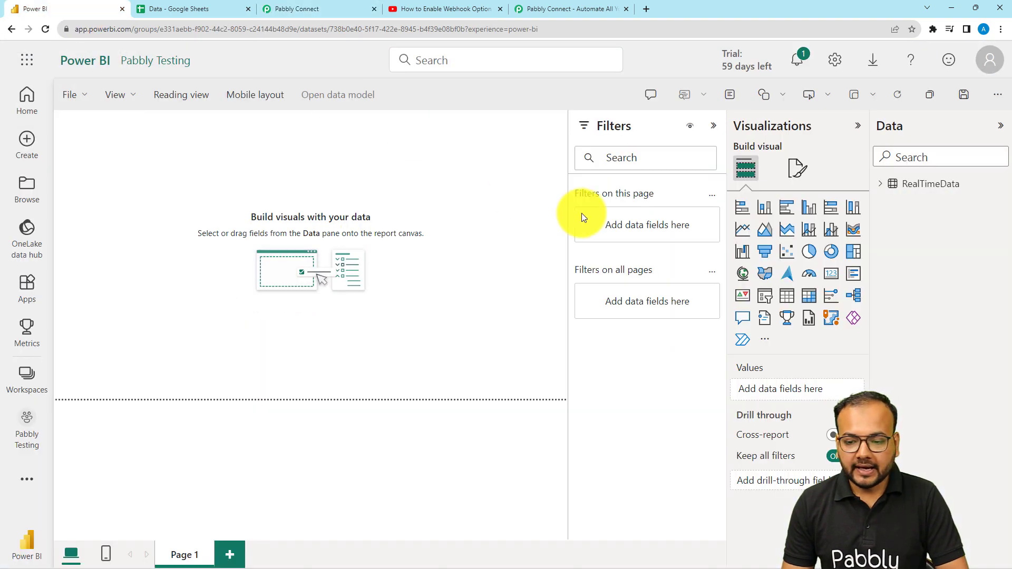
click(882, 185)
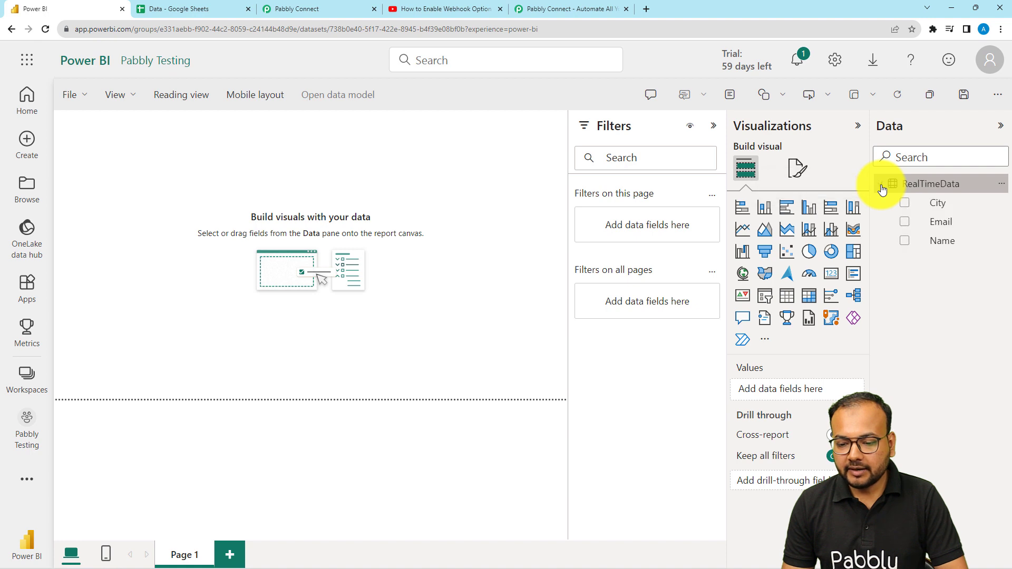
click(904, 204)
click(904, 221)
click(904, 240)
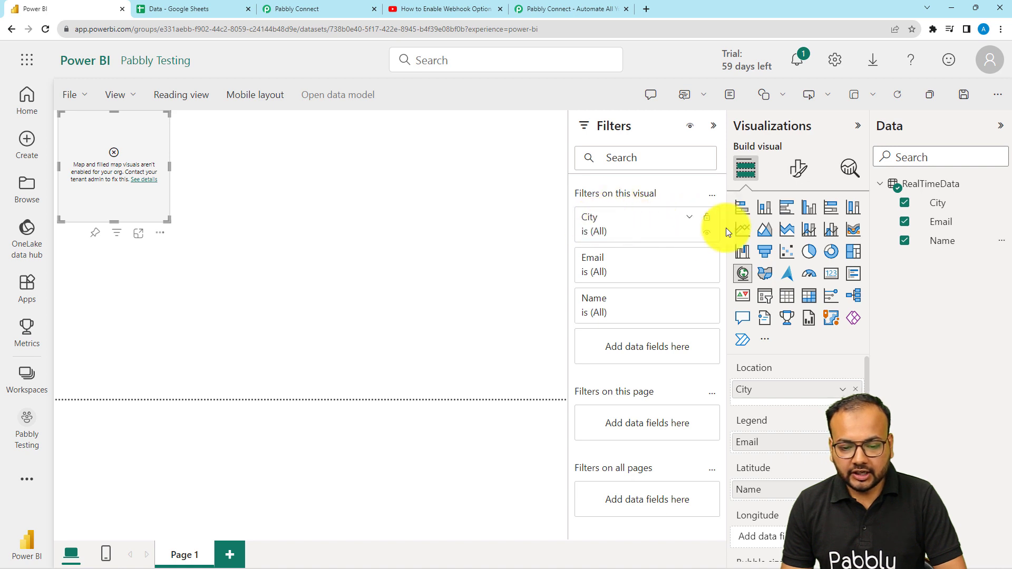
Inspect the visual's City, Email and Name filter values for the received test row
click(689, 216)
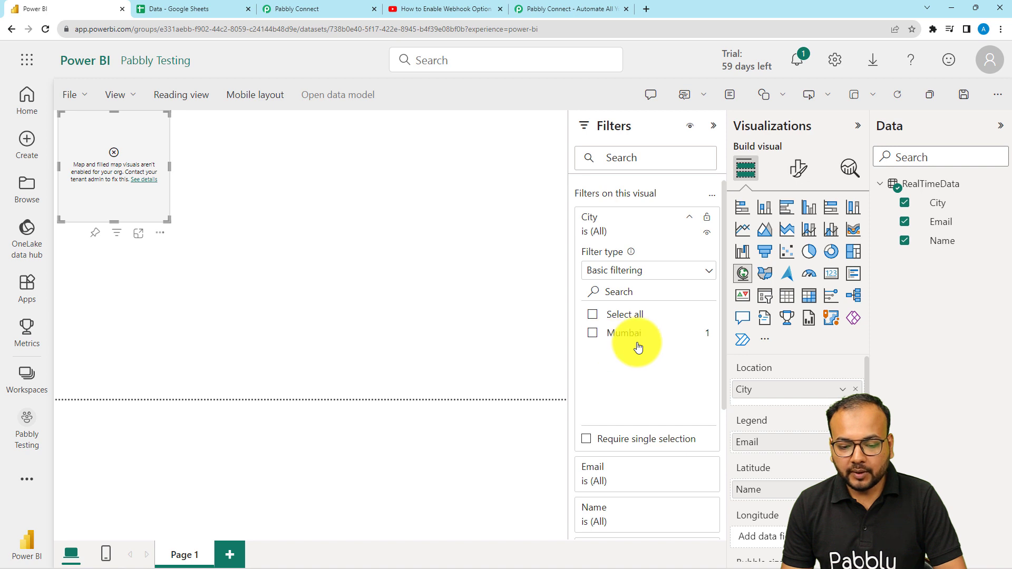
scroll(635, 344, down, 2)
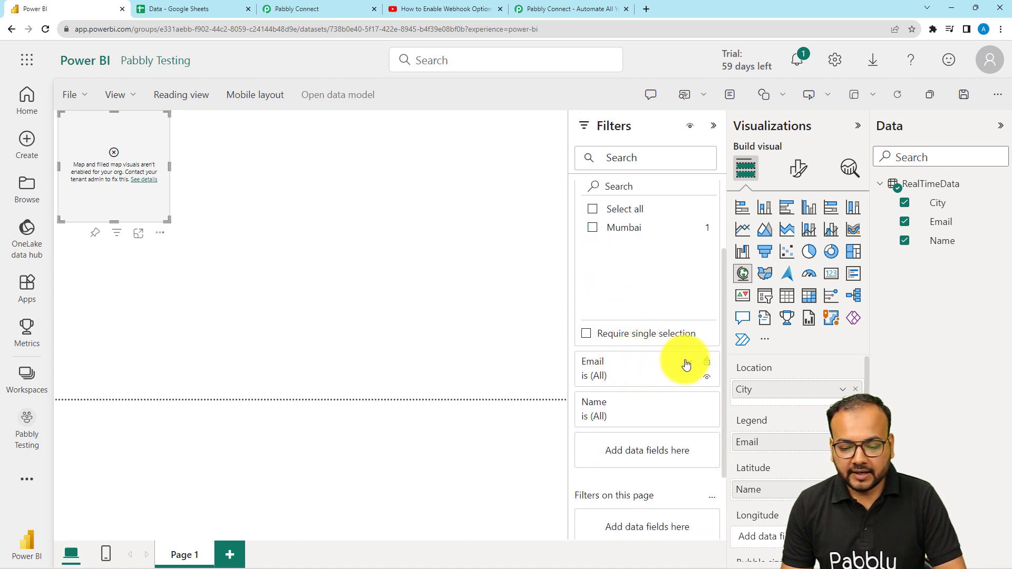
click(686, 365)
scroll(625, 384, down, 2)
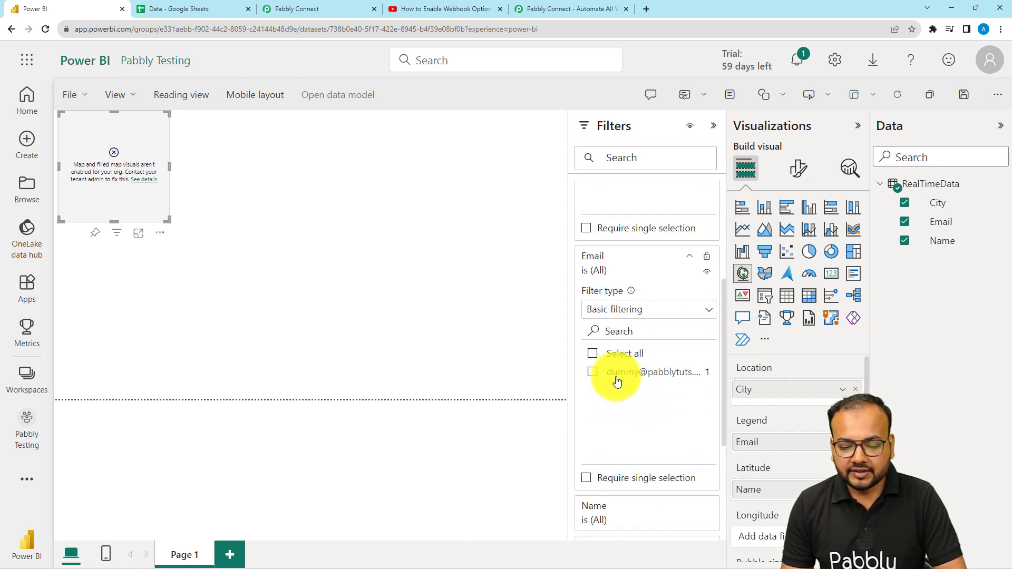
scroll(675, 379, down, 4)
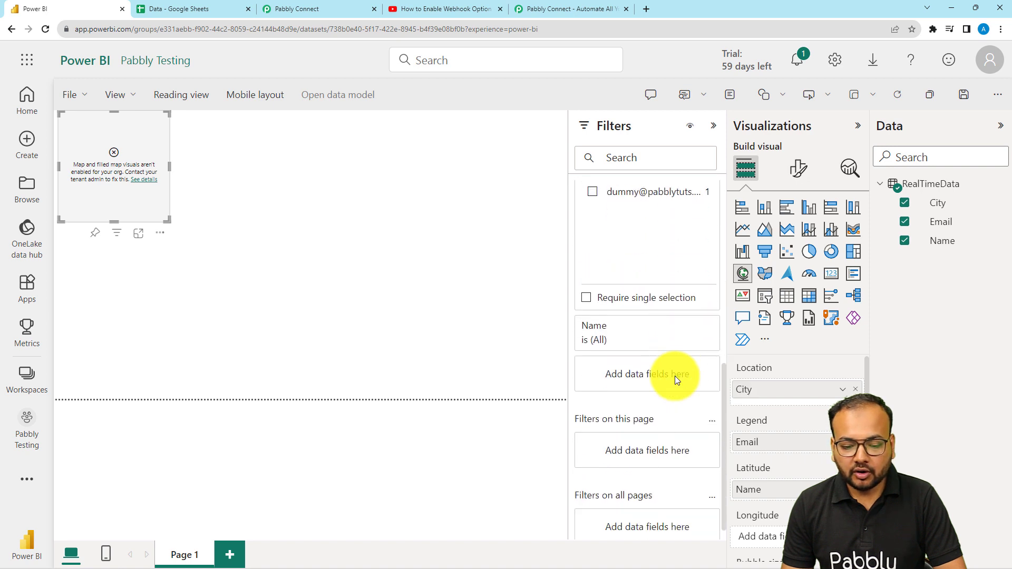
click(690, 309)
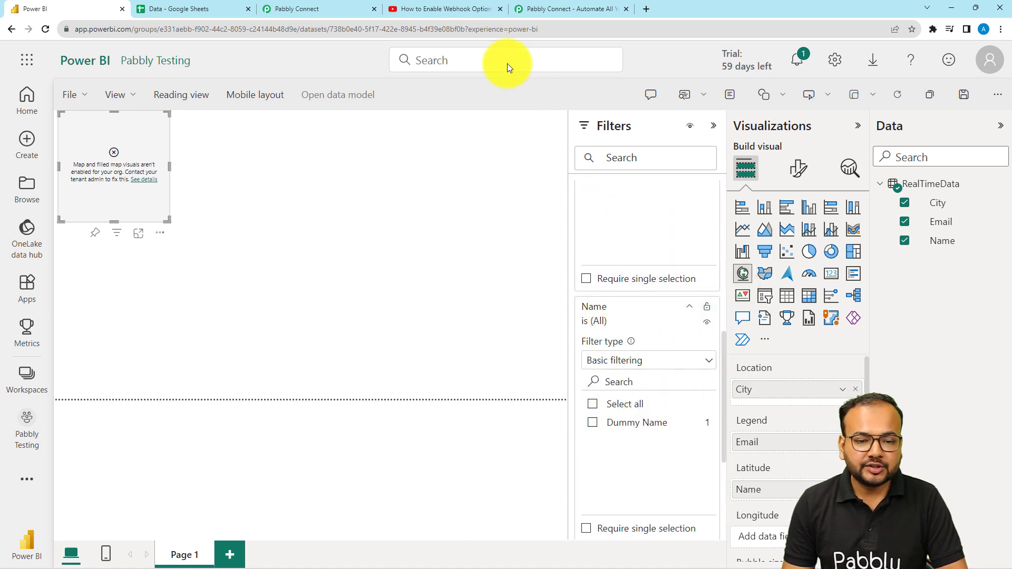
Review the workflow's row object mapping and the Google Sheets trigger setup
click(280, 8)
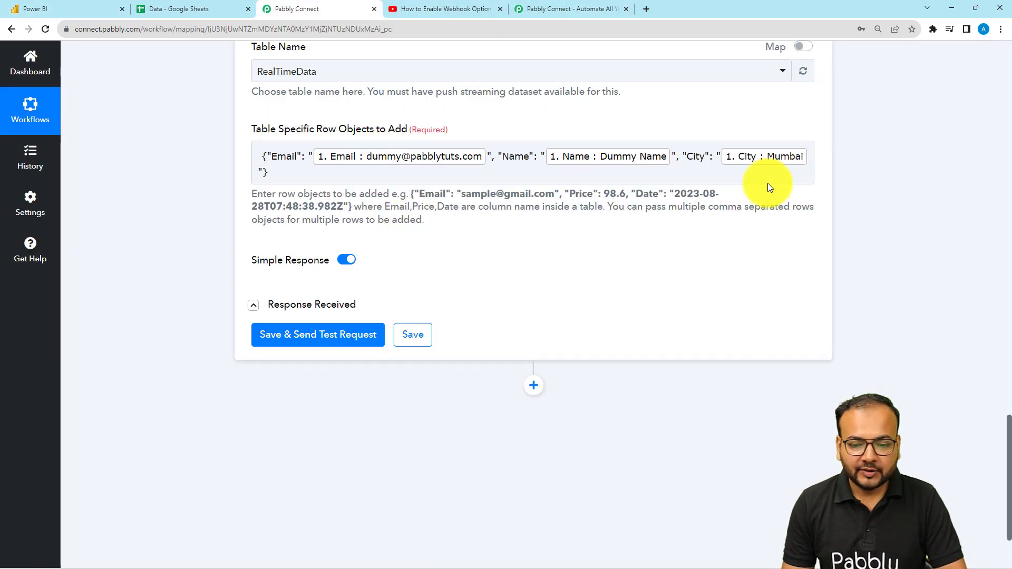
click(104, 9)
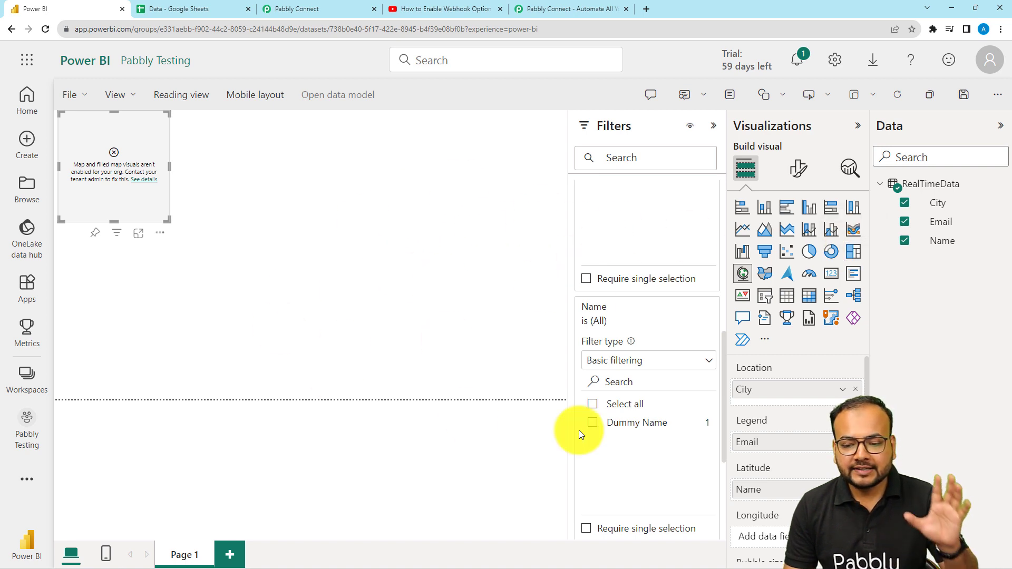
scroll(627, 380, down, 1)
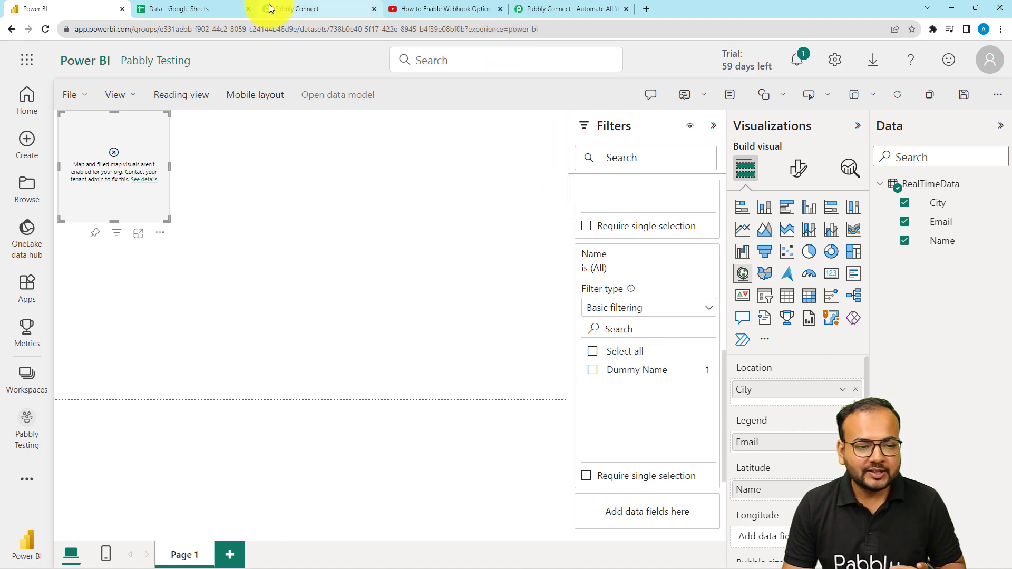
click(300, 10)
scroll(219, 288, up, 10)
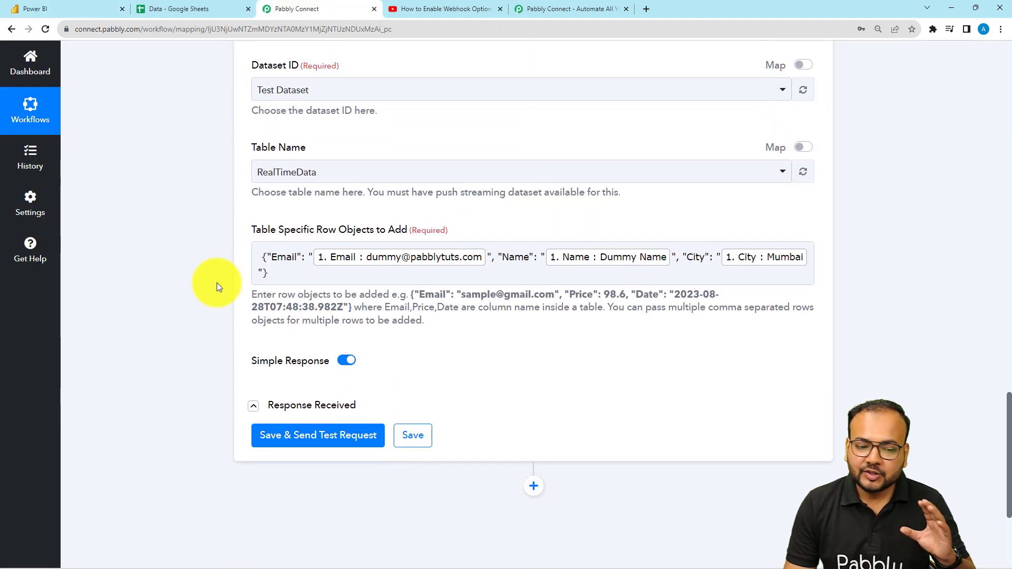
scroll(216, 283, up, 10)
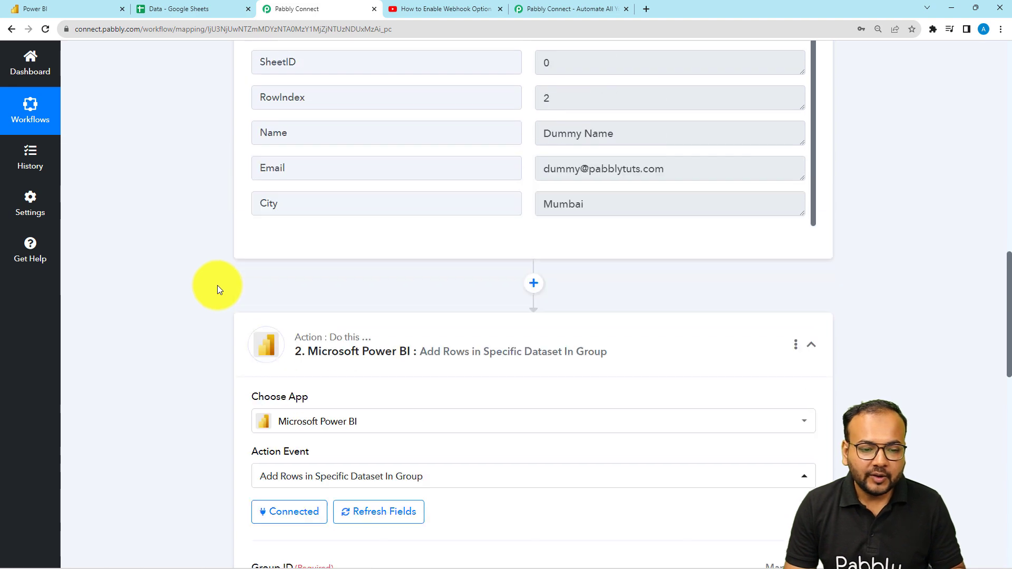
scroll(222, 293, up, 5)
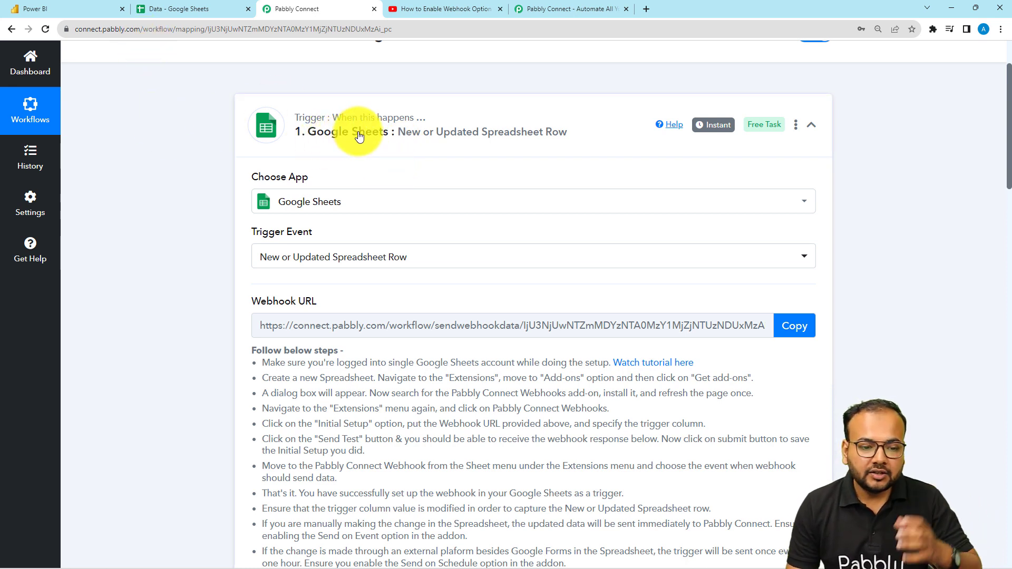
Collapse the Google Sheets trigger and the Power BI action in the workflow
click(310, 129)
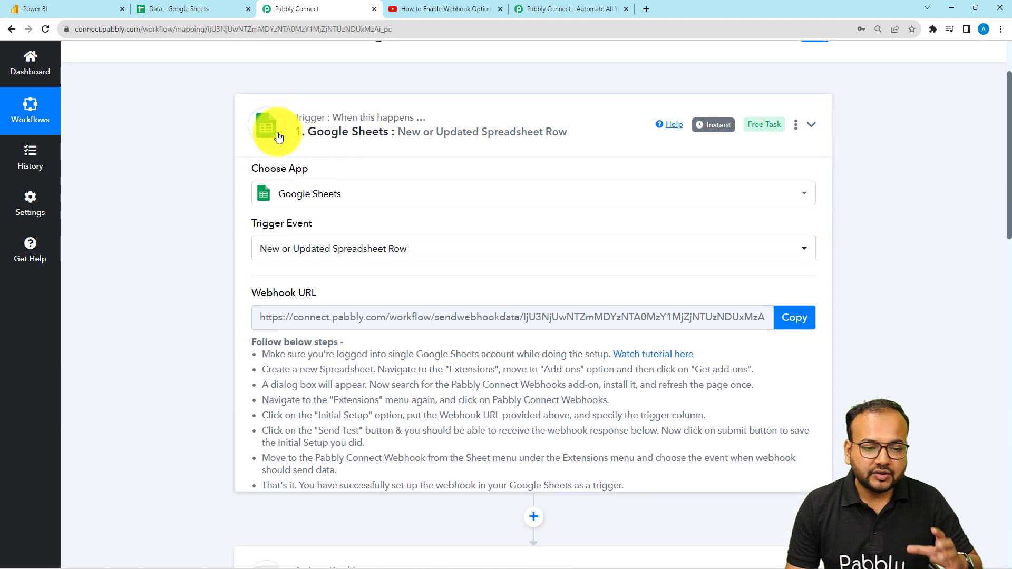
click(196, 10)
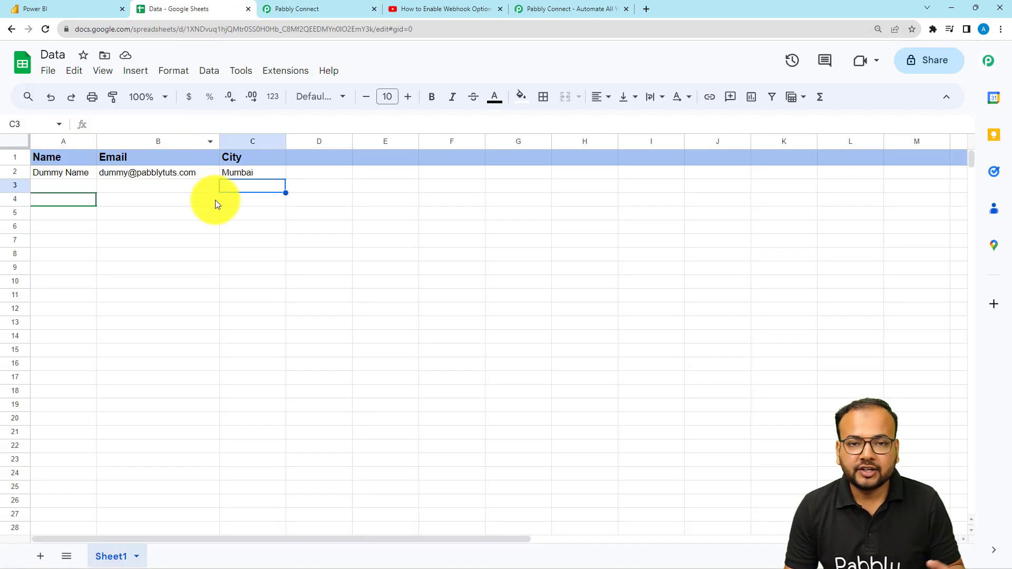
click(298, 8)
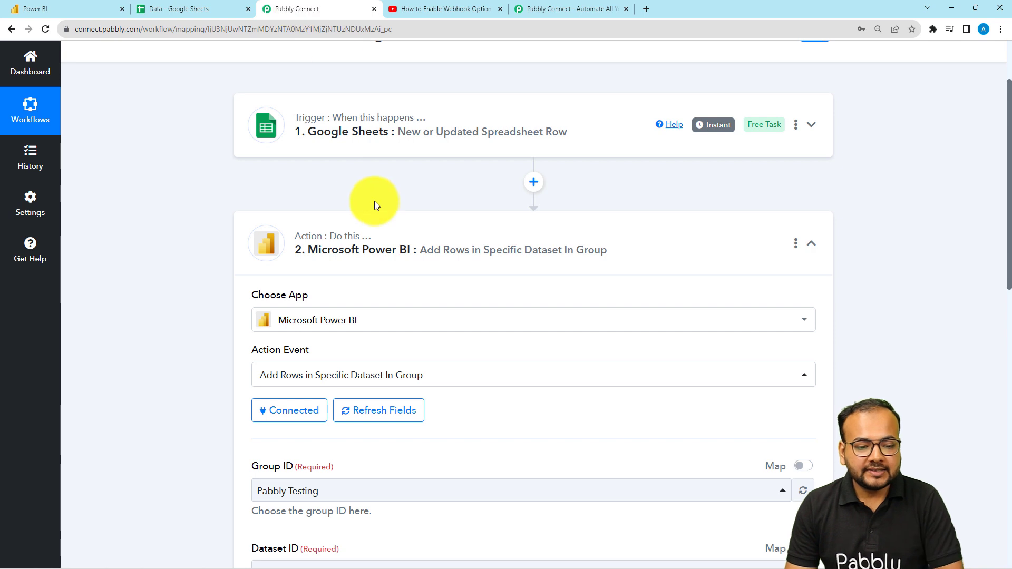
click(375, 230)
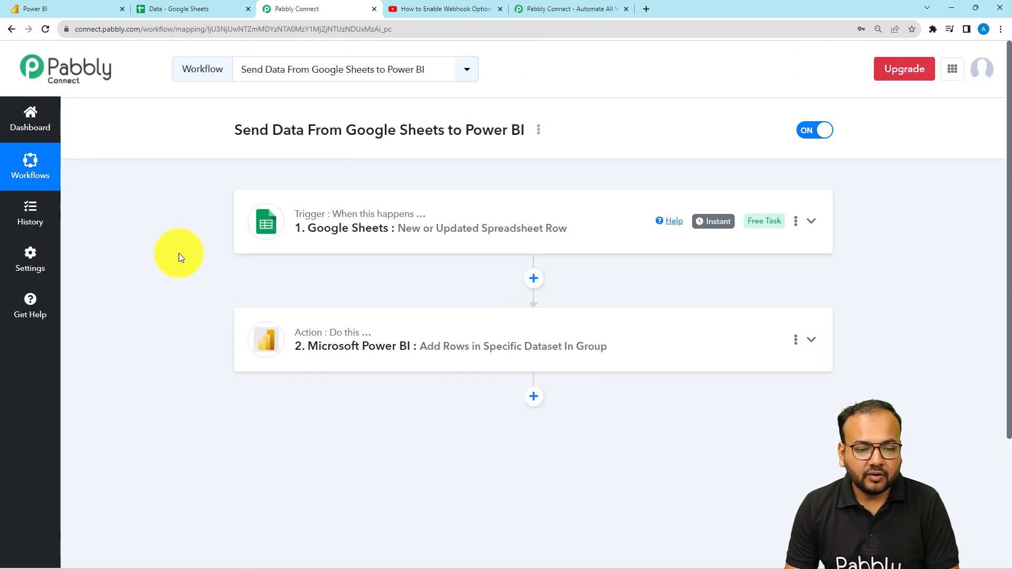